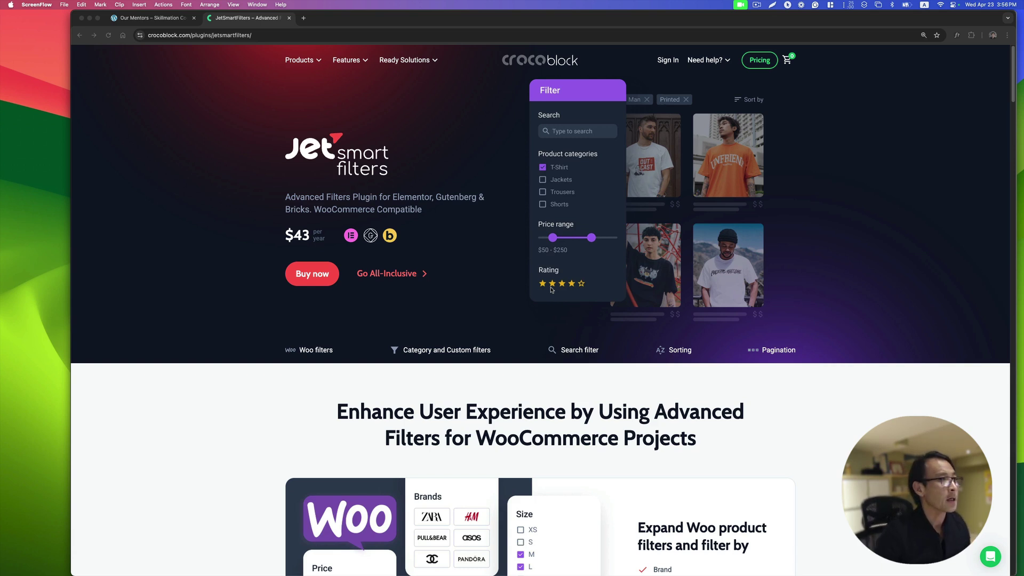
- Search the mentor list for a mentor's first name to show the single matching profile
click(561, 298)
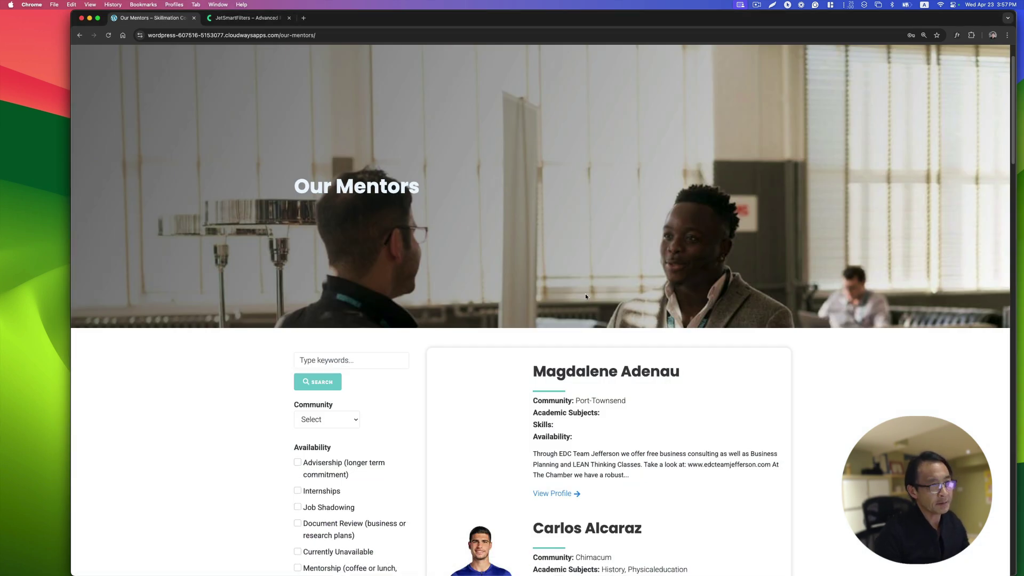
click(564, 258)
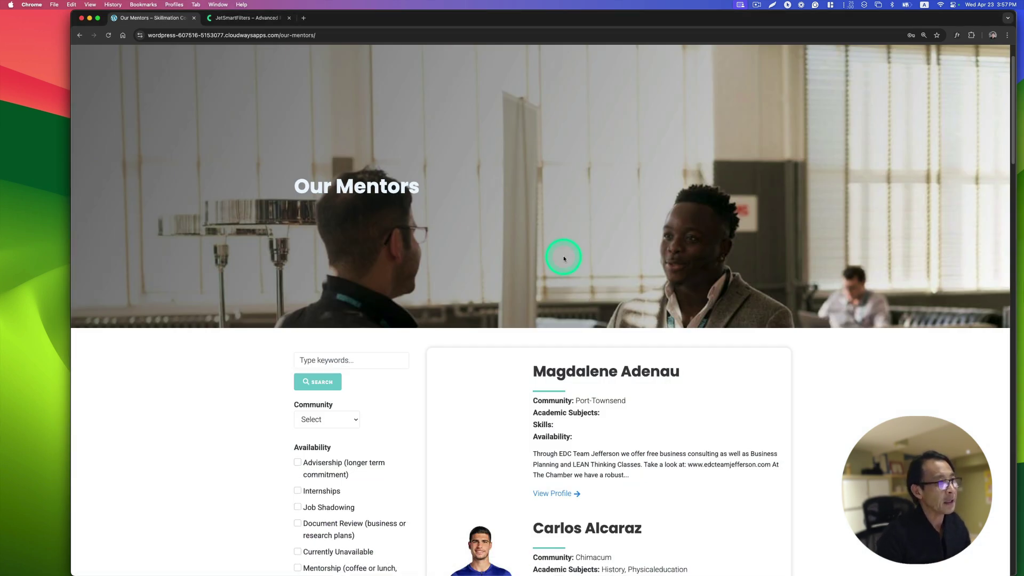
scroll(564, 272, down, 5)
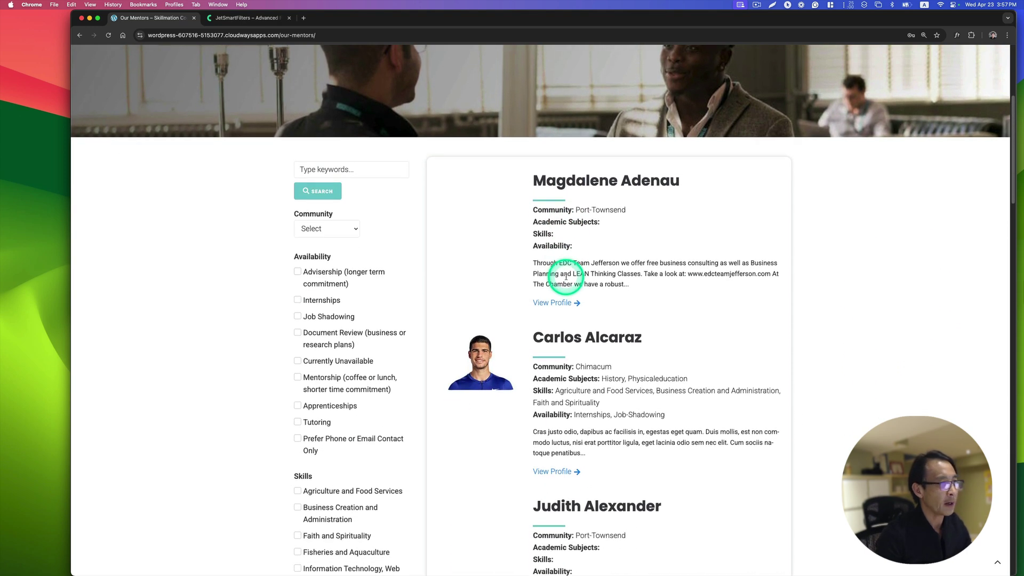
scroll(566, 275, down, 4)
scroll(566, 275, down, 1)
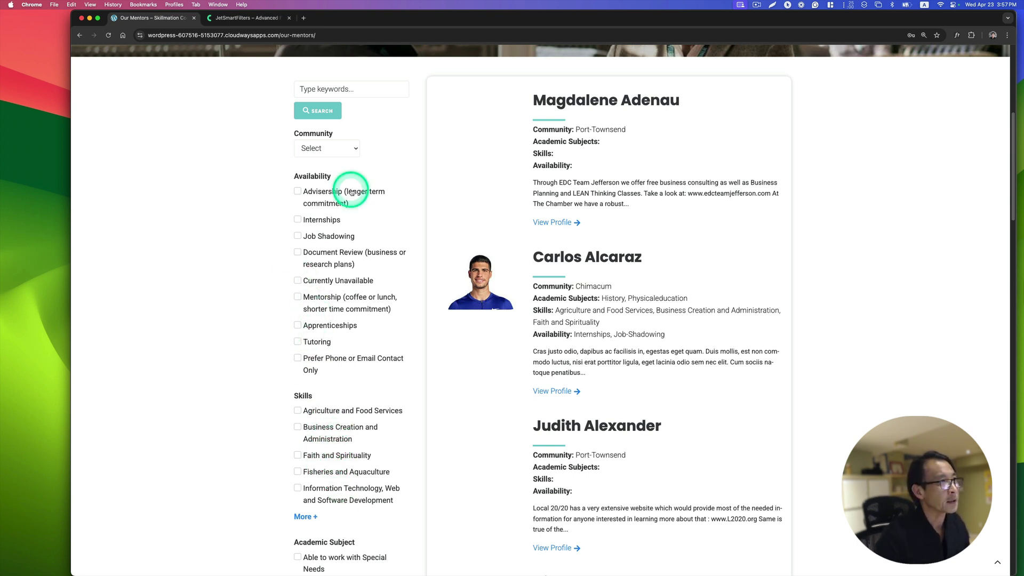
scroll(358, 133, up, 2)
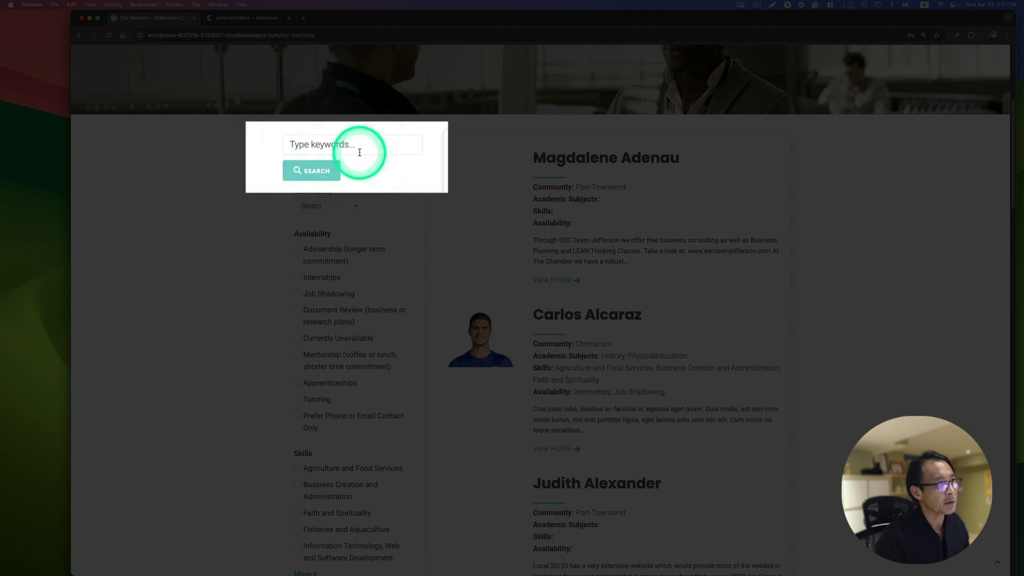
click(331, 144)
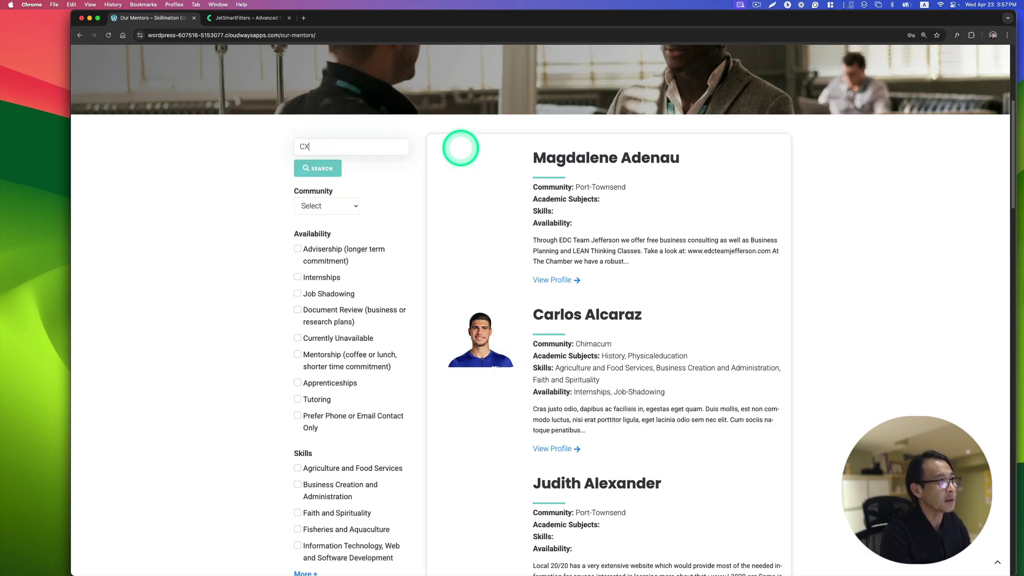
key(BackSpace)
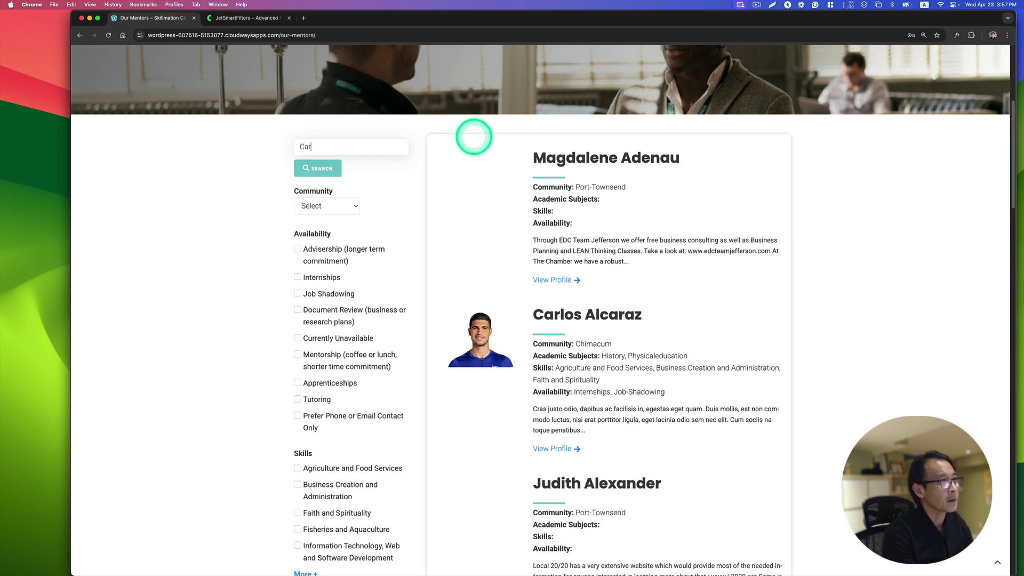
click(323, 167)
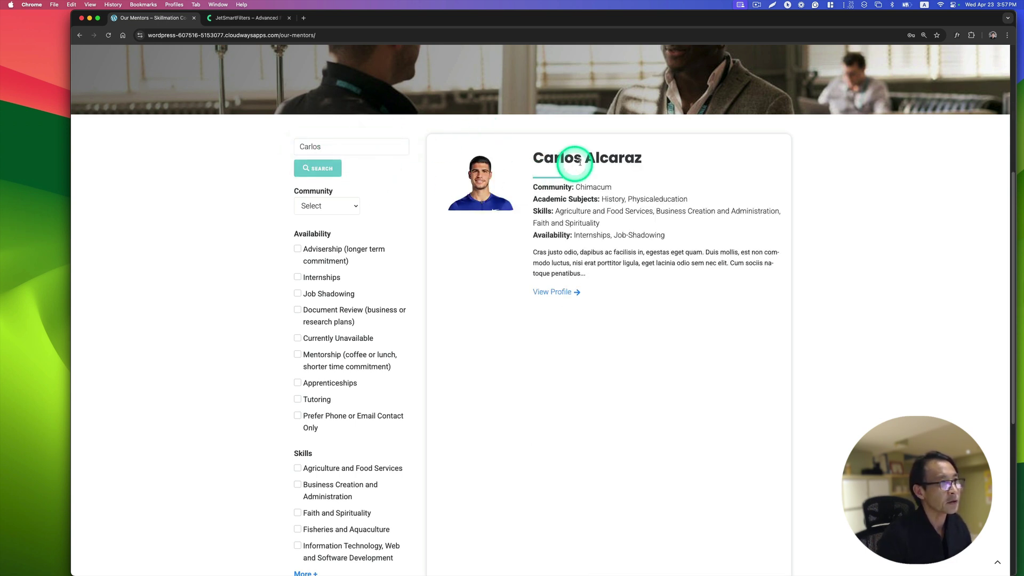
- Highlight the matched name and bio in the result, then select the keyword for replacement
drag(582, 160, 509, 159)
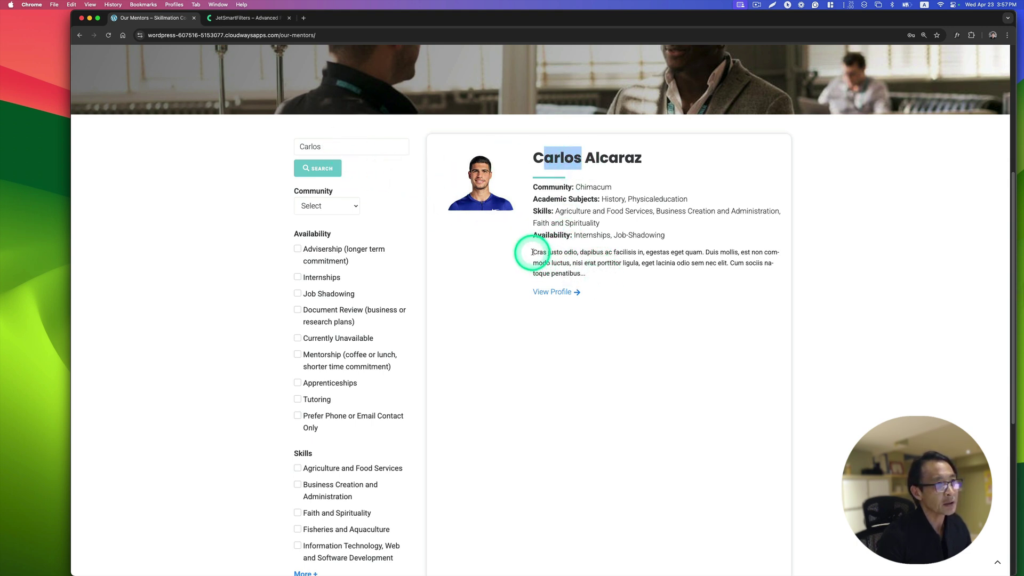
drag(533, 252, 626, 276)
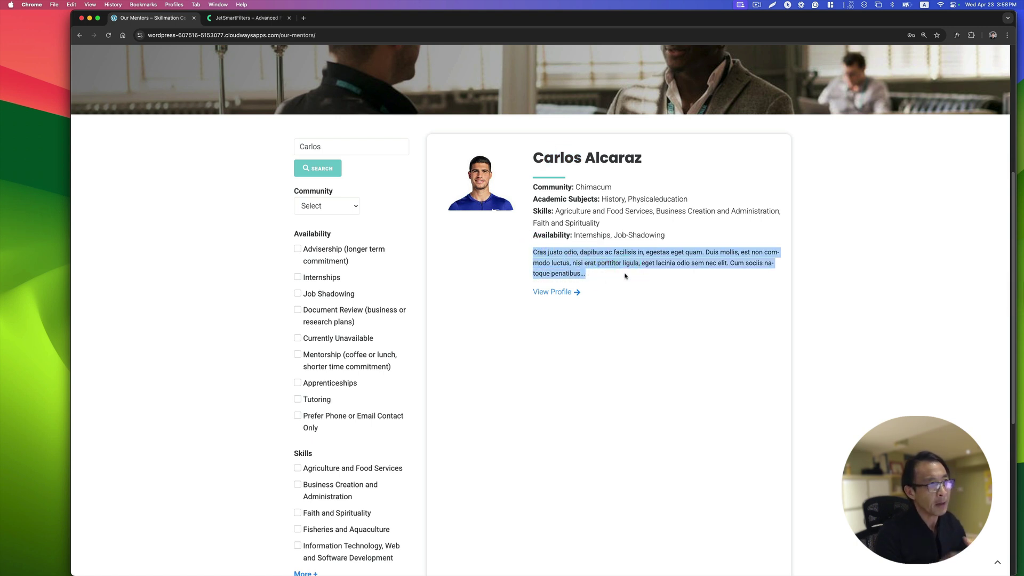
drag(327, 146, 295, 146)
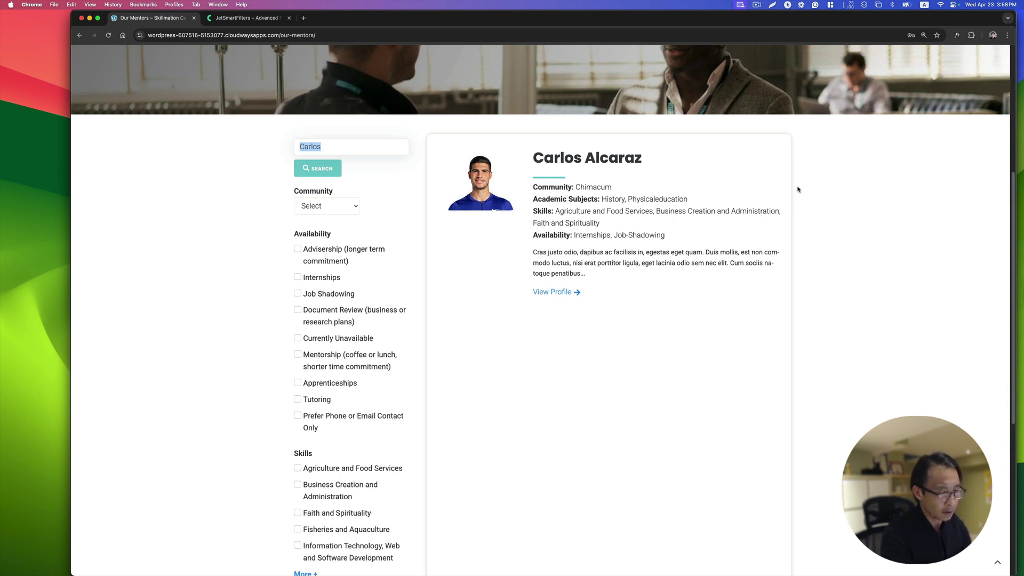
- Search for 'computer' and find the word on the first matching mentor's profile
text(computer)
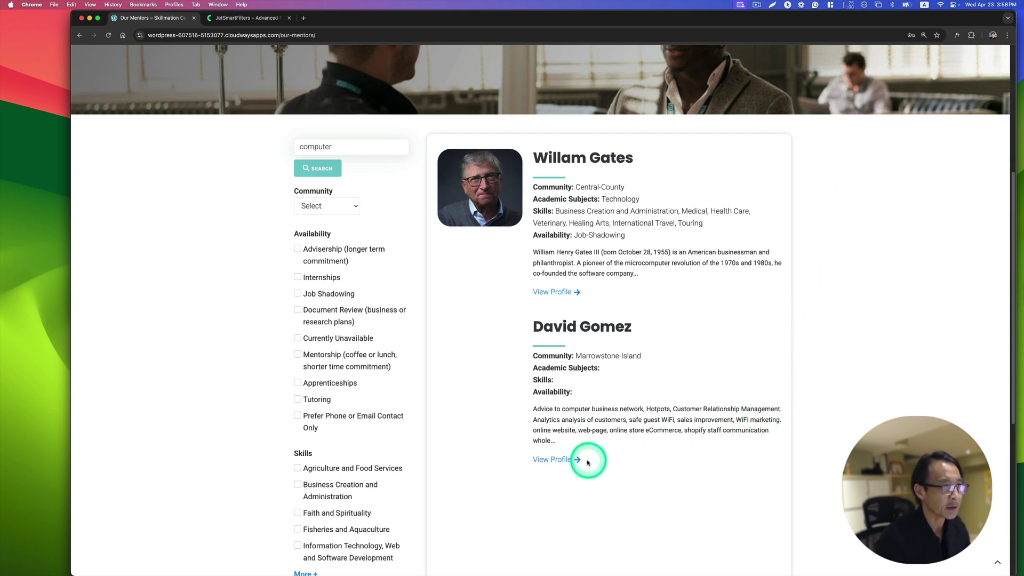
click(570, 293)
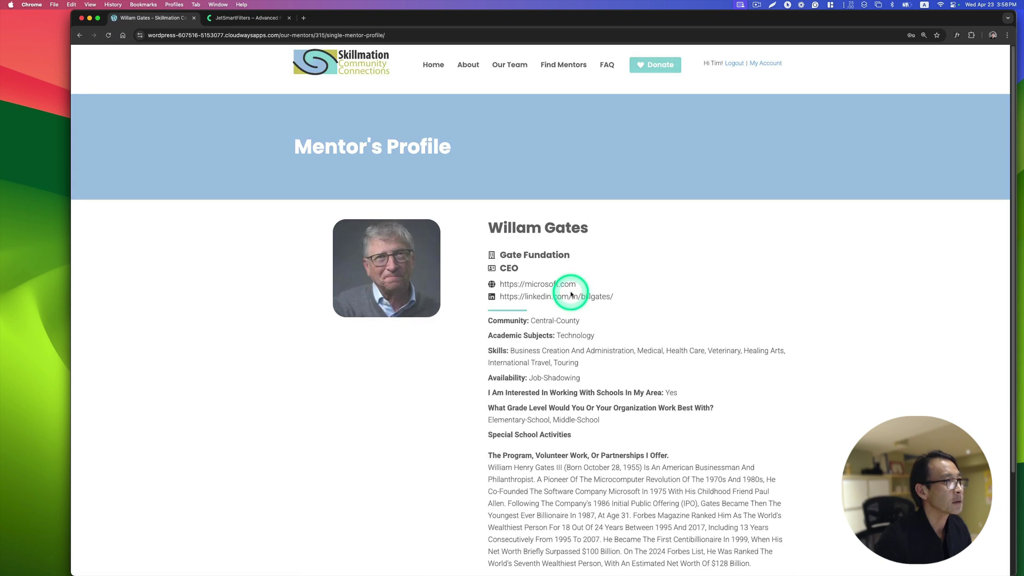
key(super+f)
text(computer)
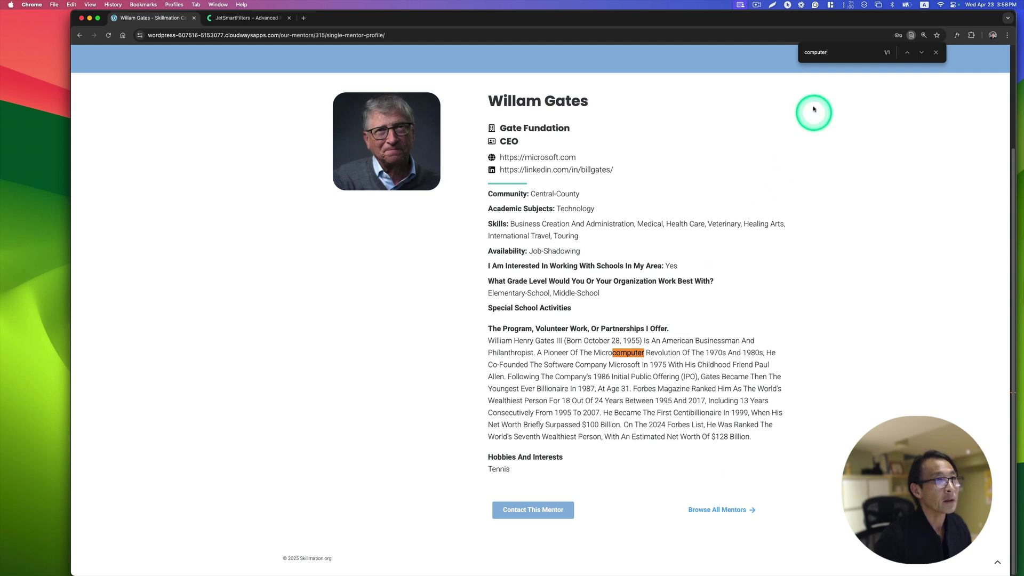
double_click(842, 51)
- Back on the mentor list, search for 'business' and highlight it in a matching bio
key(super+r)
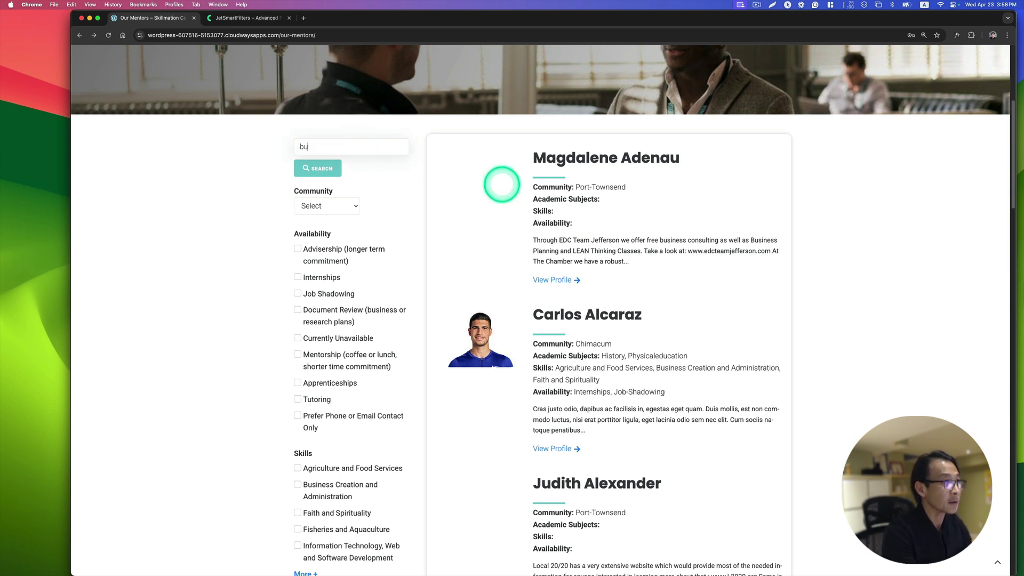
key(Return)
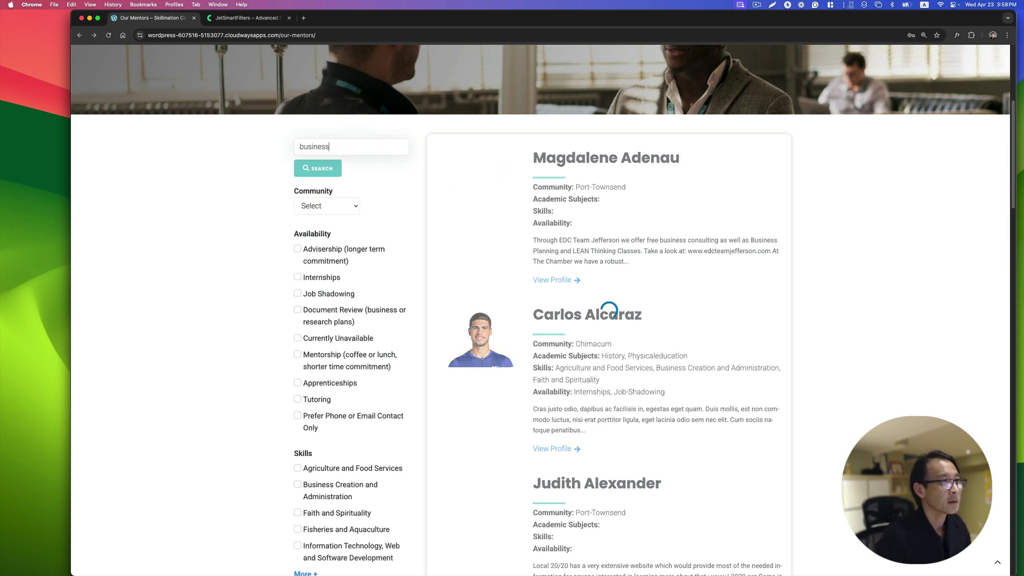
double_click(667, 239)
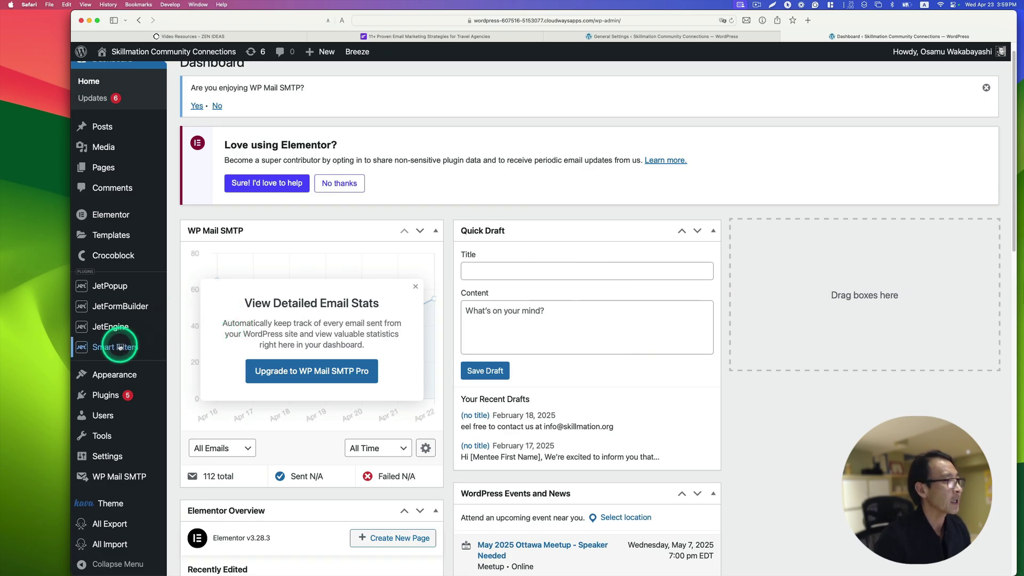
- Open Smart Filters > All Filters and edit the Search Box filter
mouse_move(113, 347)
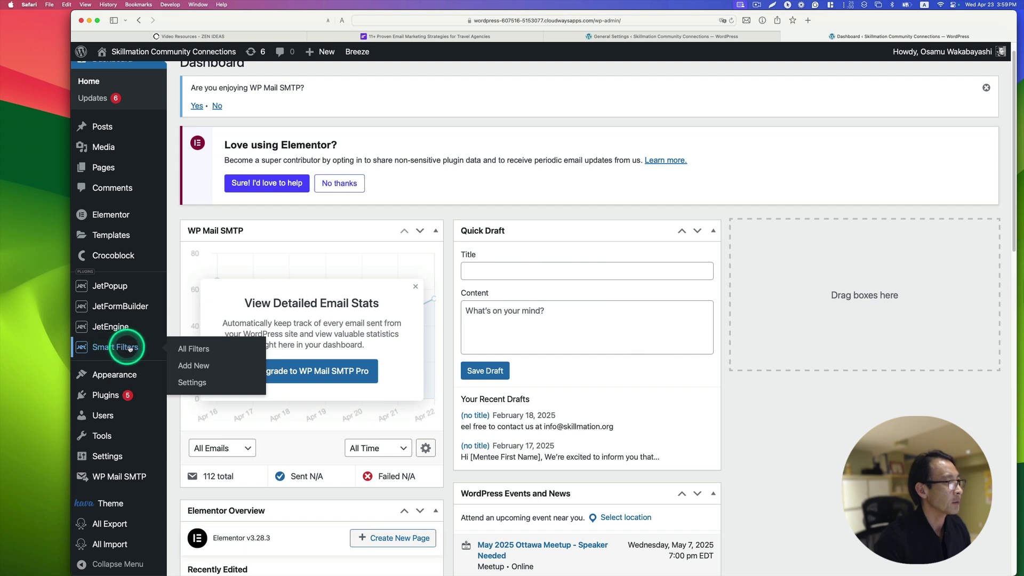
click(211, 347)
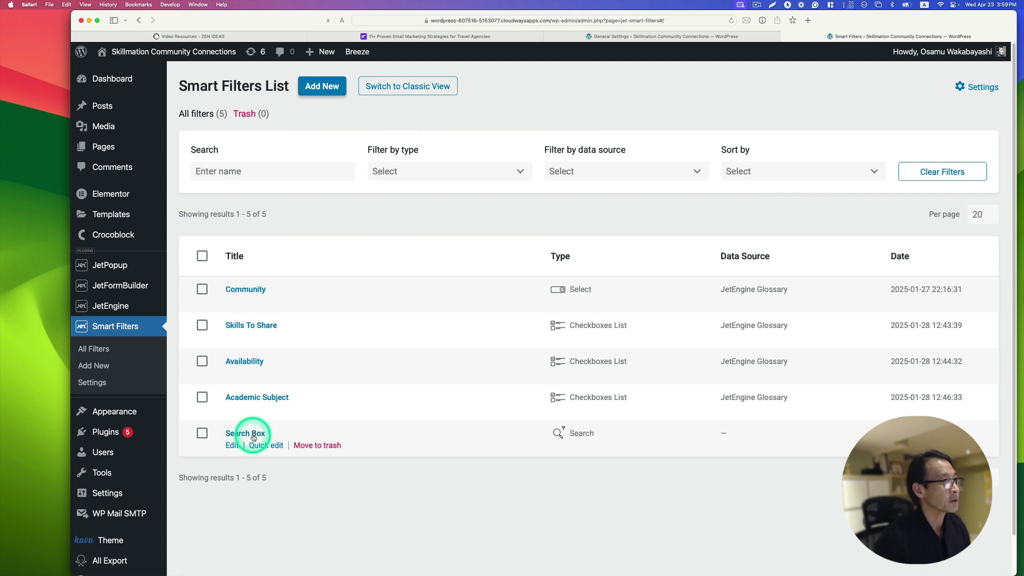
click(321, 87)
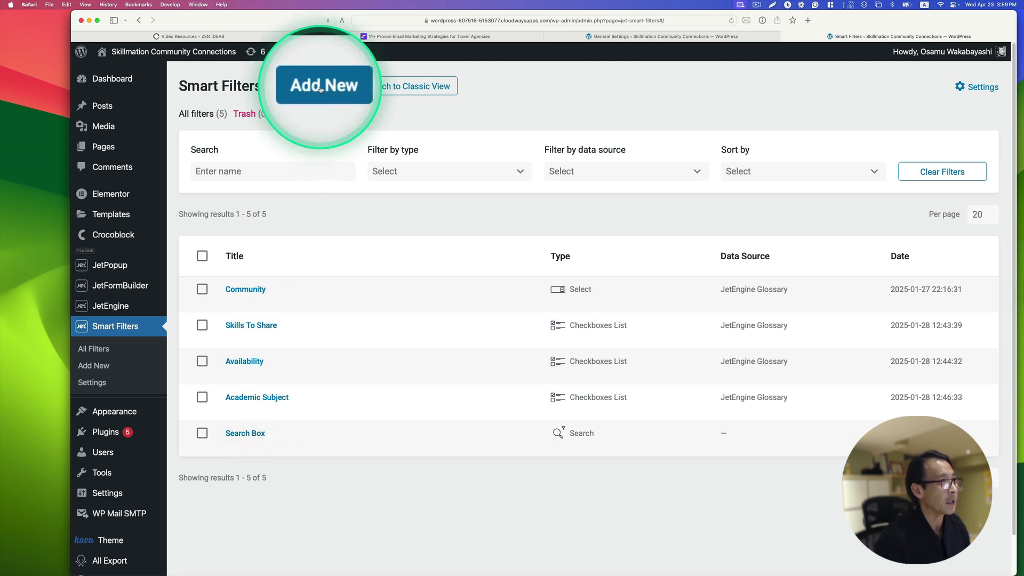
click(232, 446)
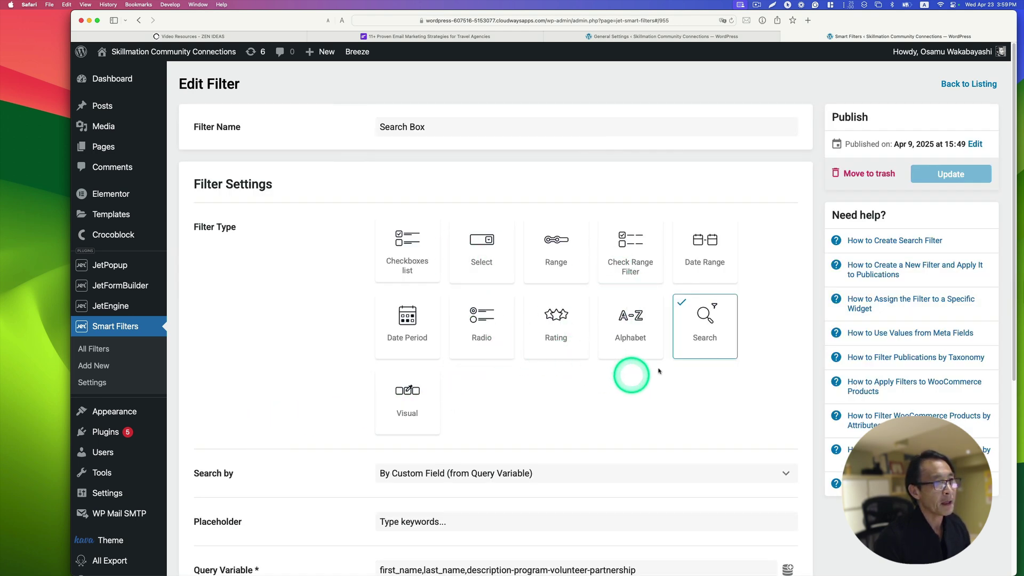
click(703, 324)
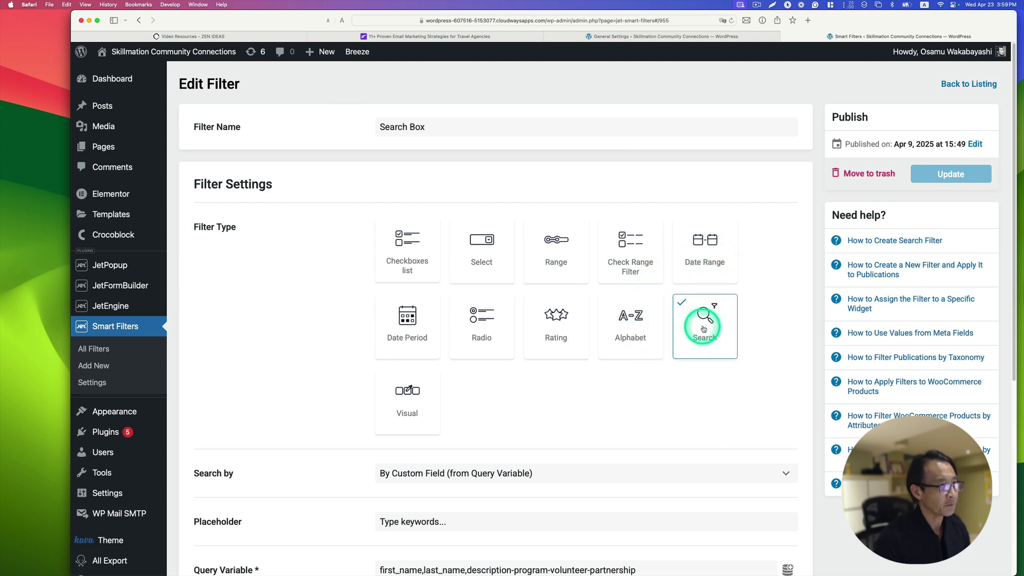
scroll(703, 329, down, 3)
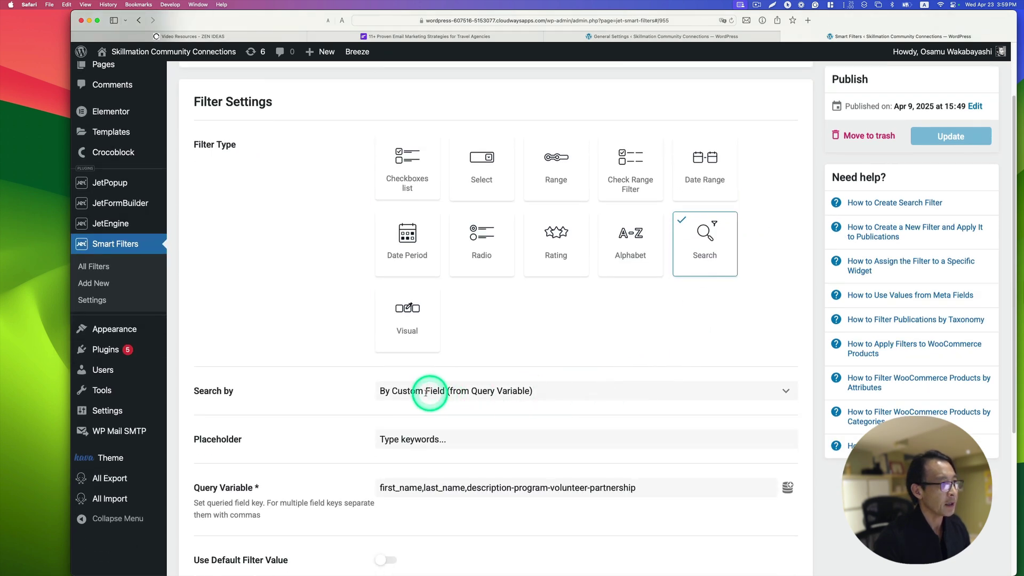
click(425, 393)
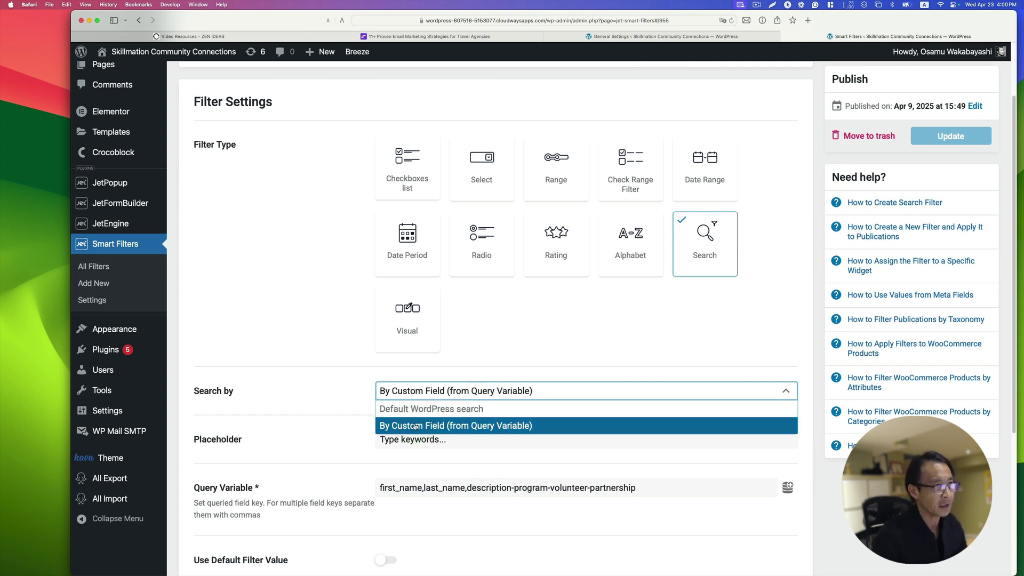
scroll(416, 427, down, 1)
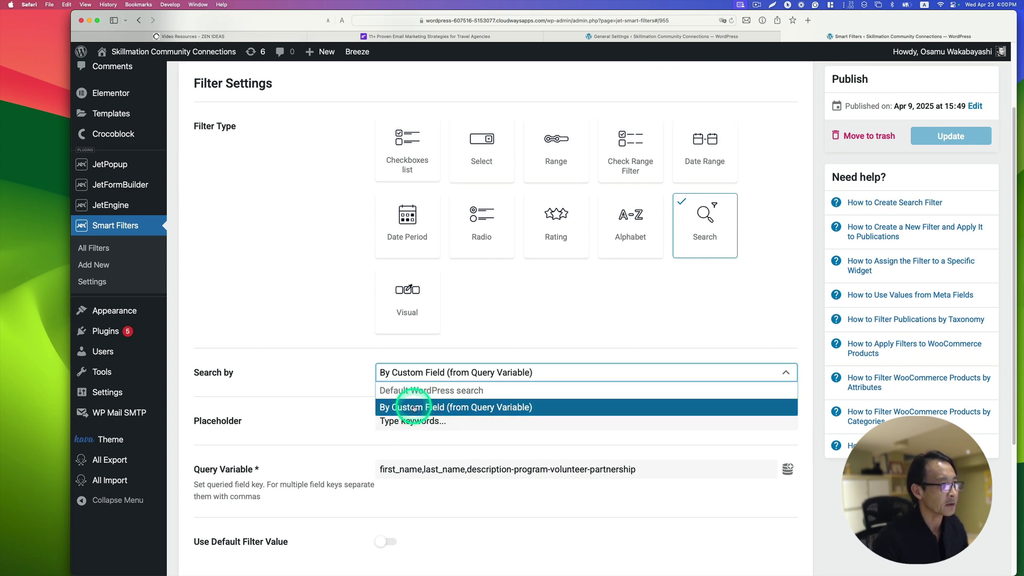
click(297, 430)
scroll(293, 429, down, 1)
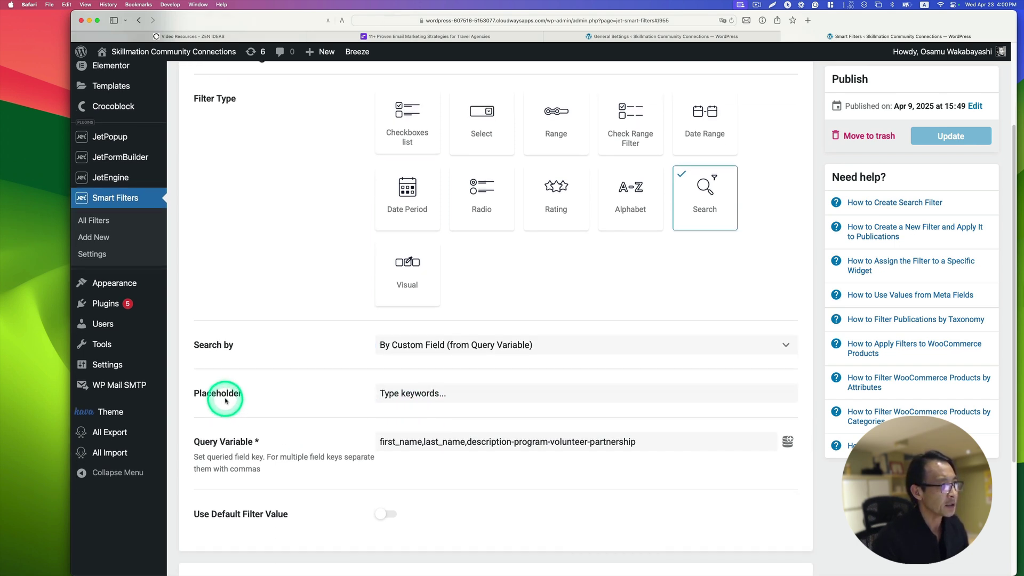
drag(448, 392, 359, 389)
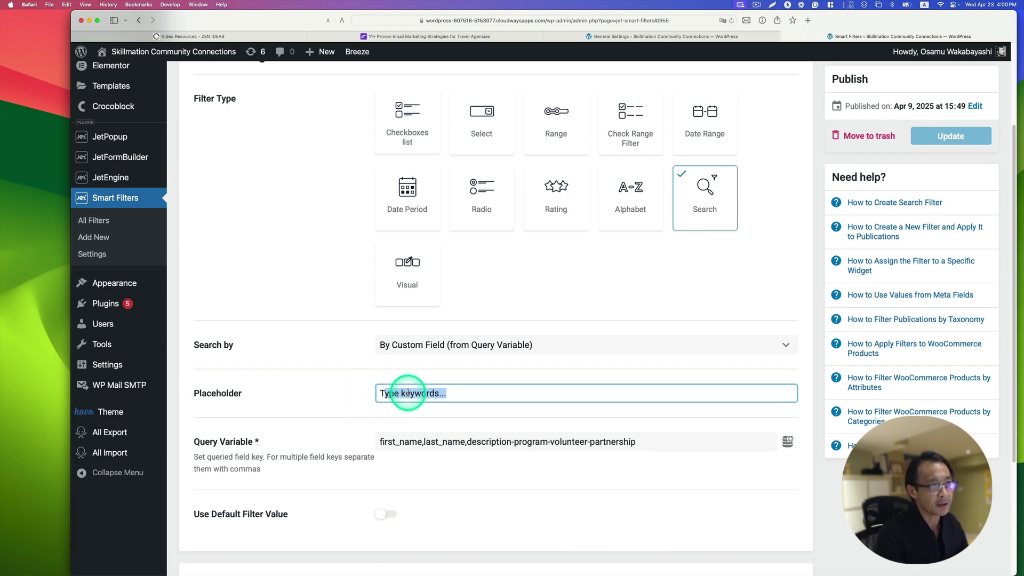
click(450, 393)
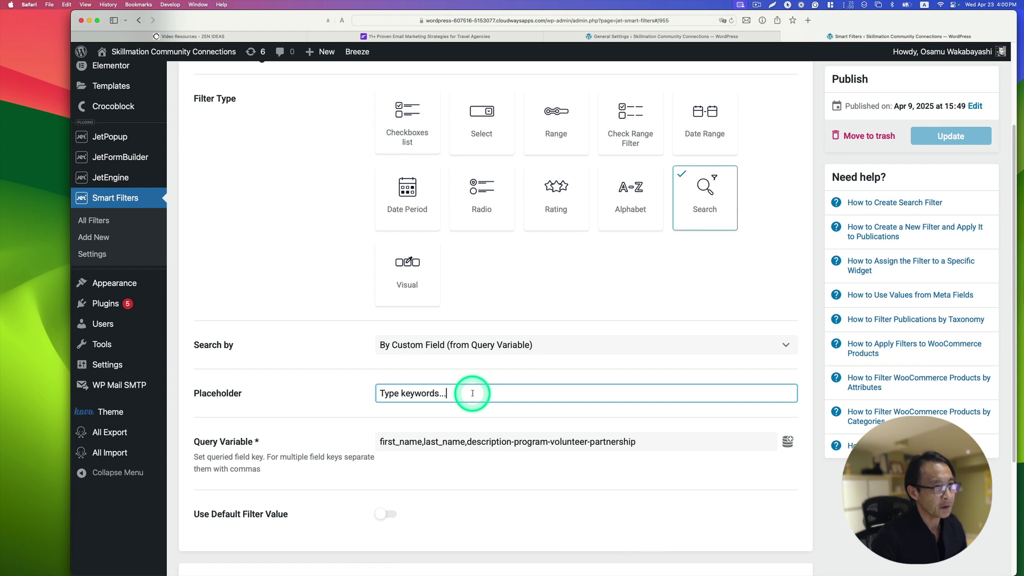
scroll(469, 393, down, 2)
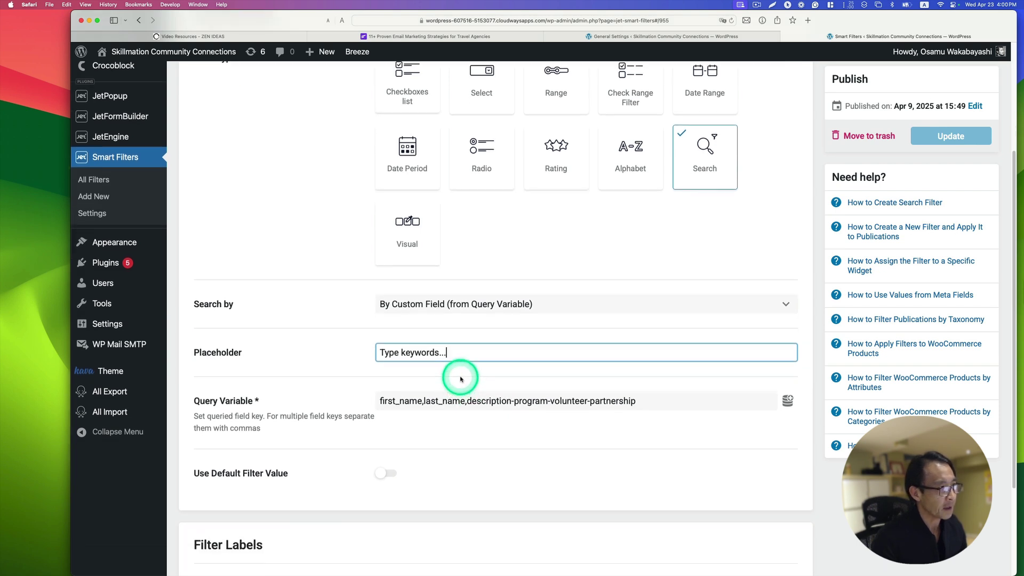
scroll(461, 378, down, 1)
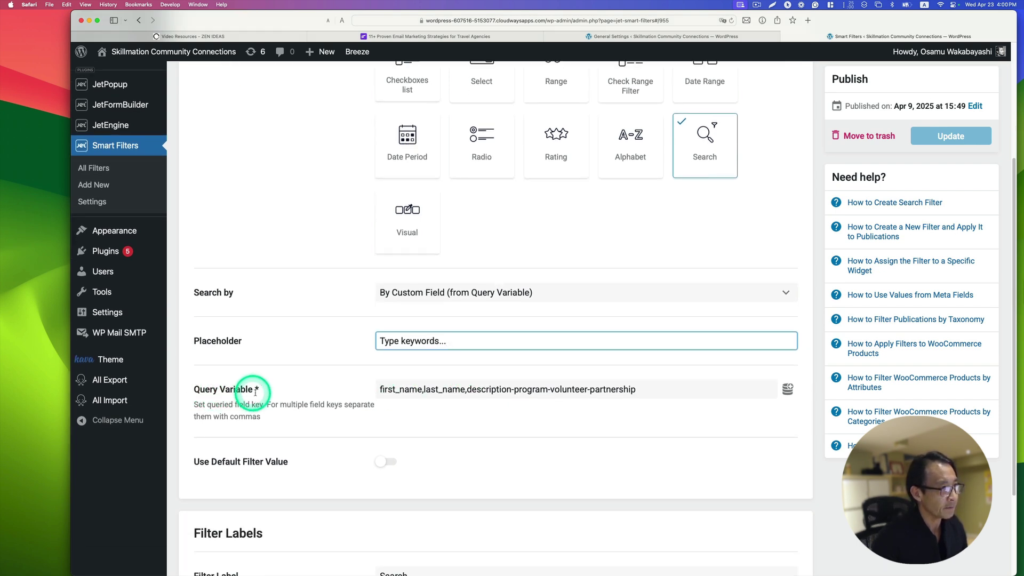
click(416, 390)
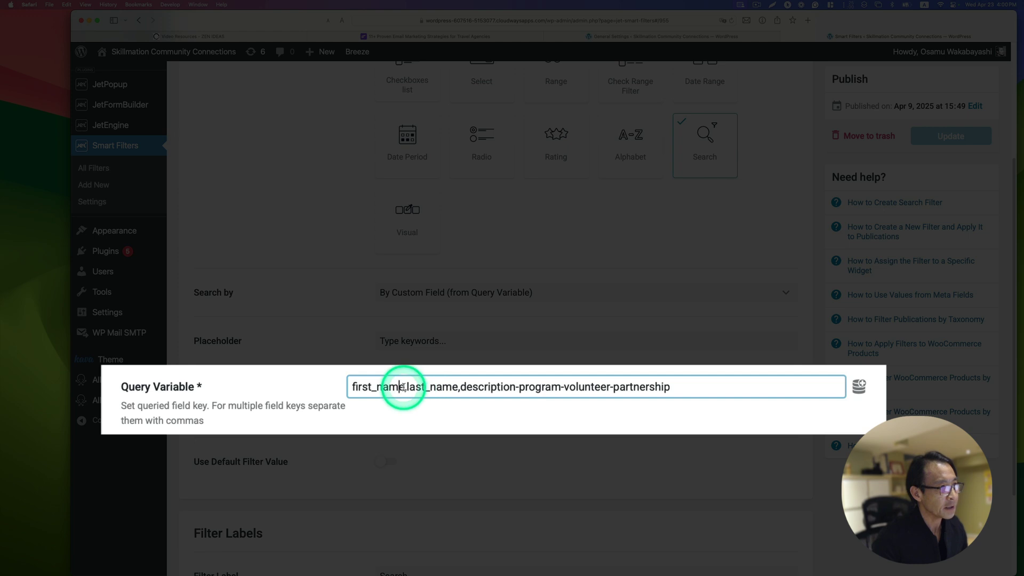
drag(403, 388, 349, 387)
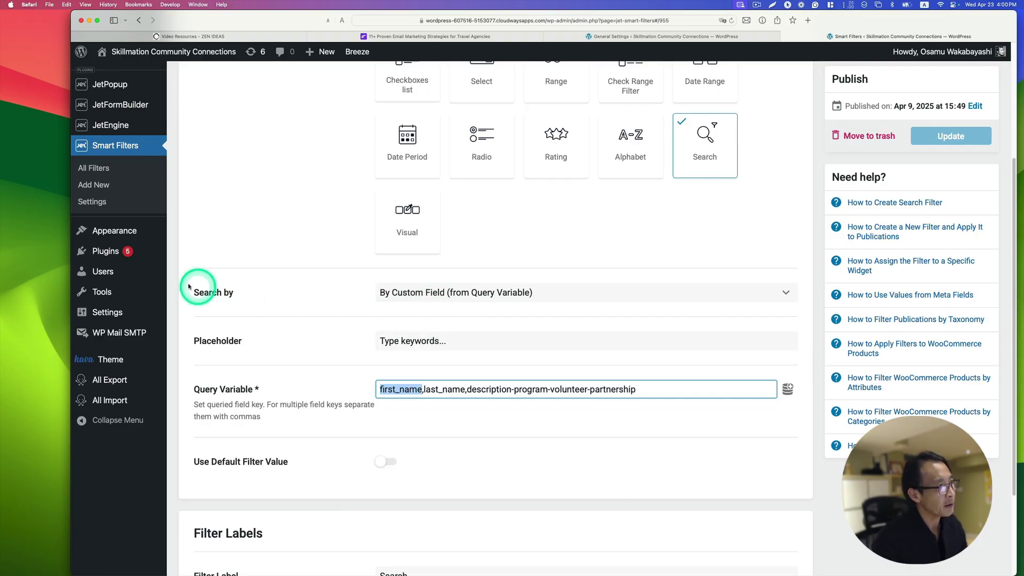
mouse_move(120, 272)
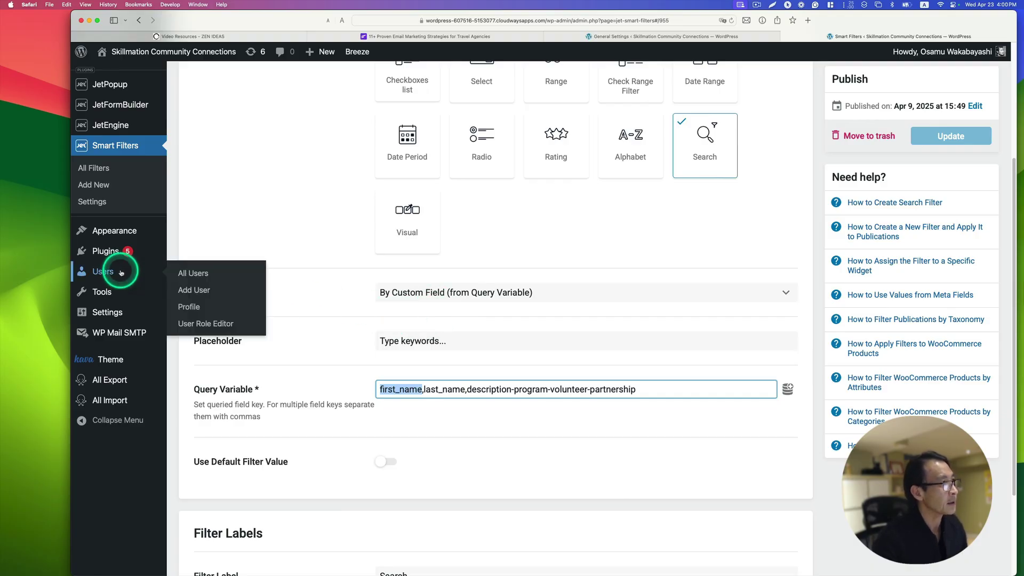
- Open JetEngine Meta Boxes in a new tab and edit the Mentor meta box
mouse_move(128, 124)
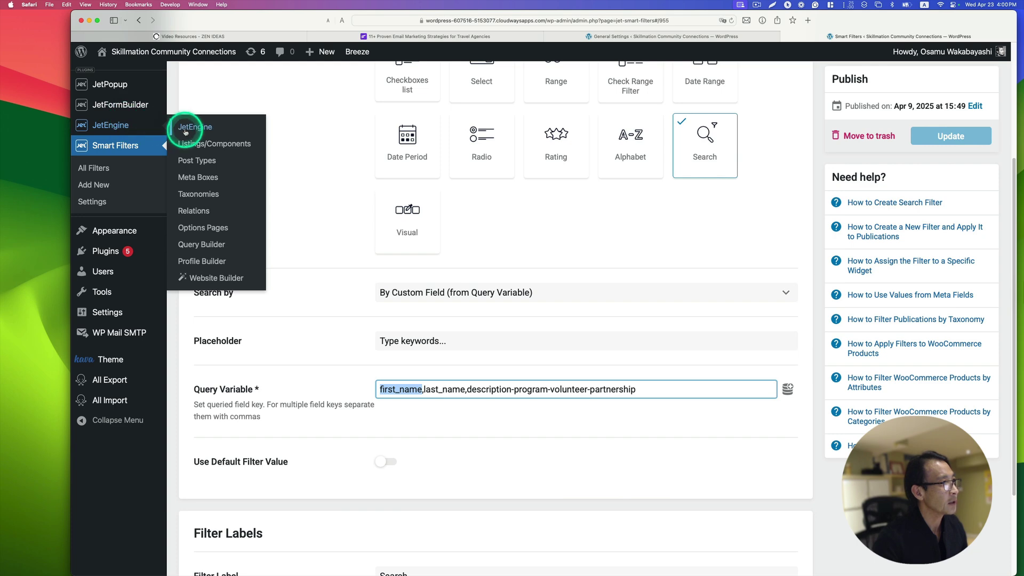
right_click(200, 176)
click(219, 182)
click(890, 36)
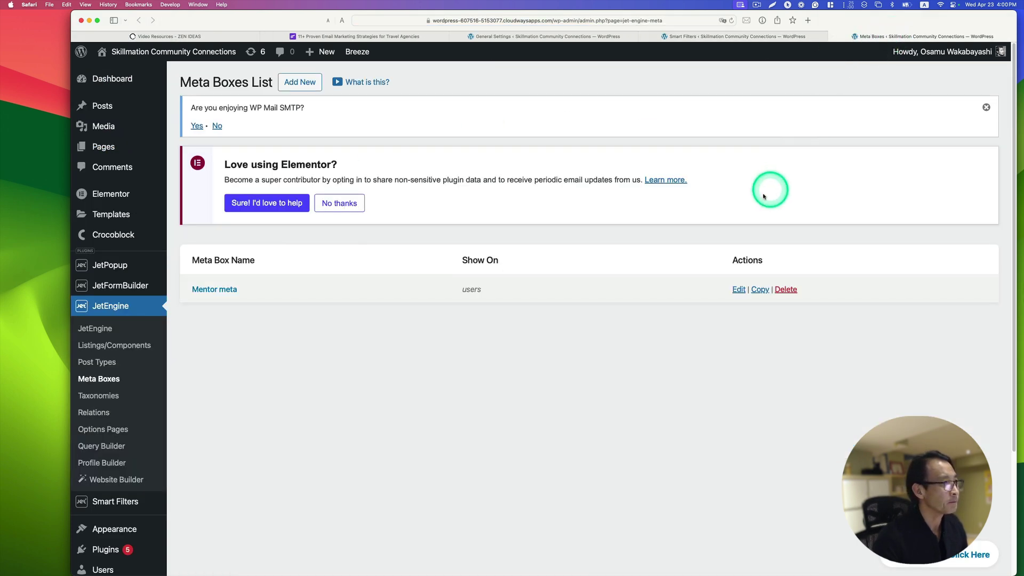
click(227, 289)
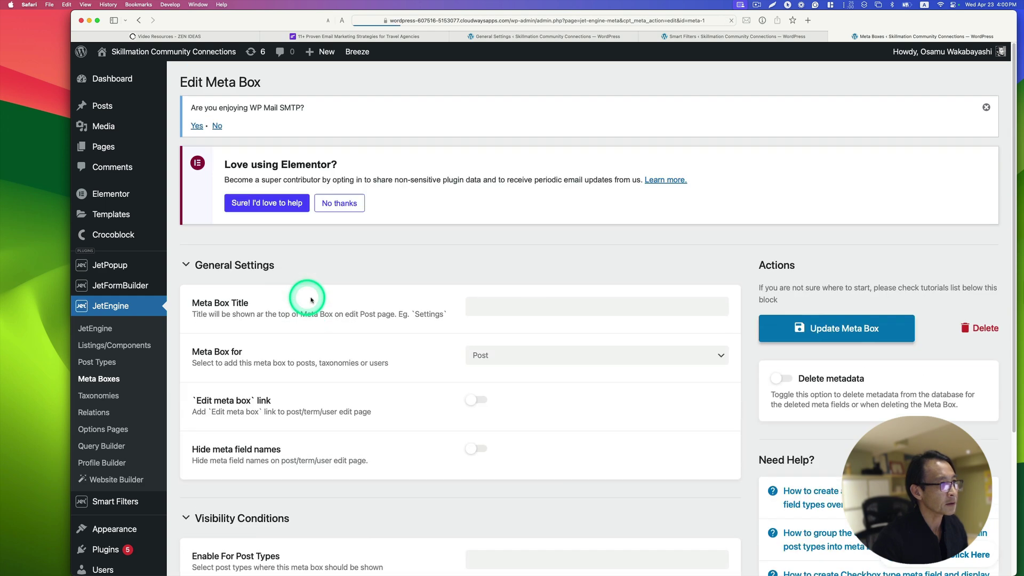
- Copy the description-program-volunteer-partnership field's Name/ID and return to the Search filter tab
scroll(469, 295, down, 6)
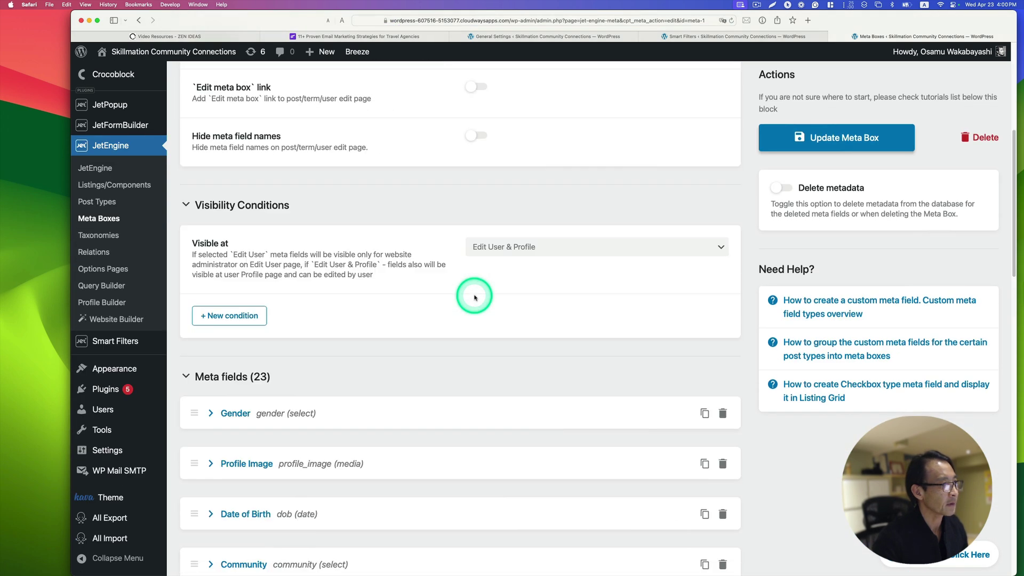
scroll(474, 297, down, 6)
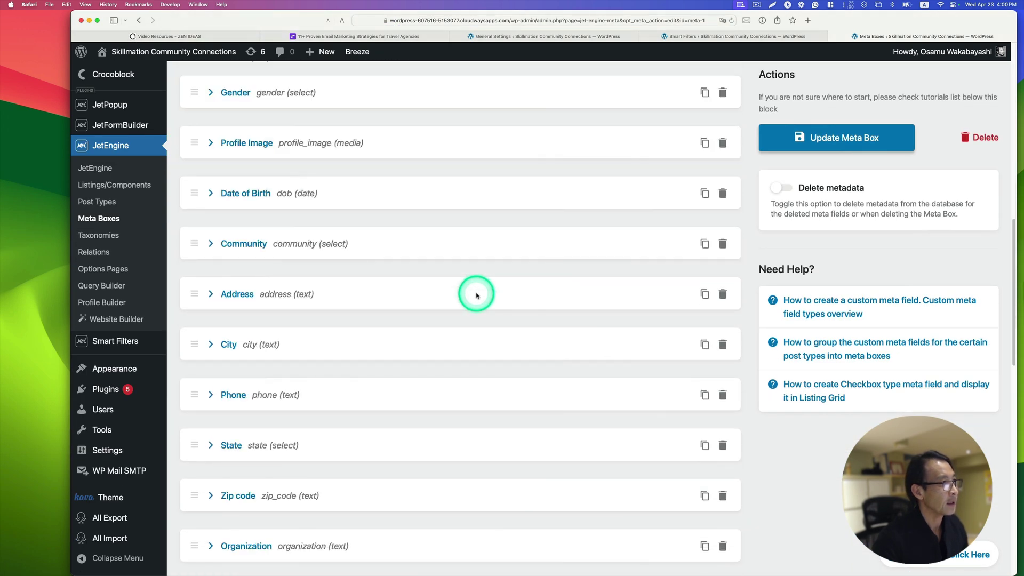
scroll(482, 294, down, 5)
scroll(484, 294, down, 10)
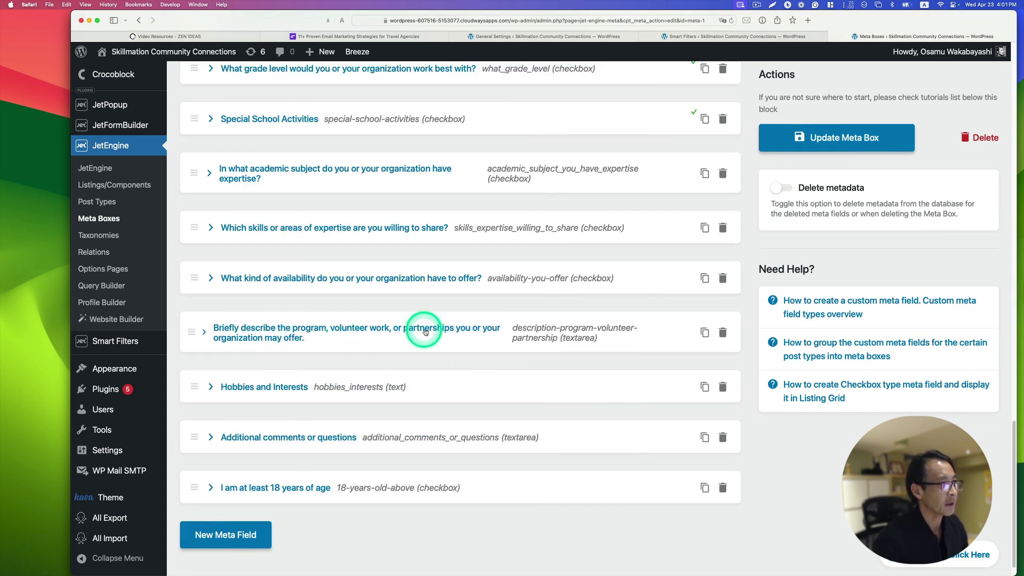
click(204, 326)
scroll(515, 363, down, 2)
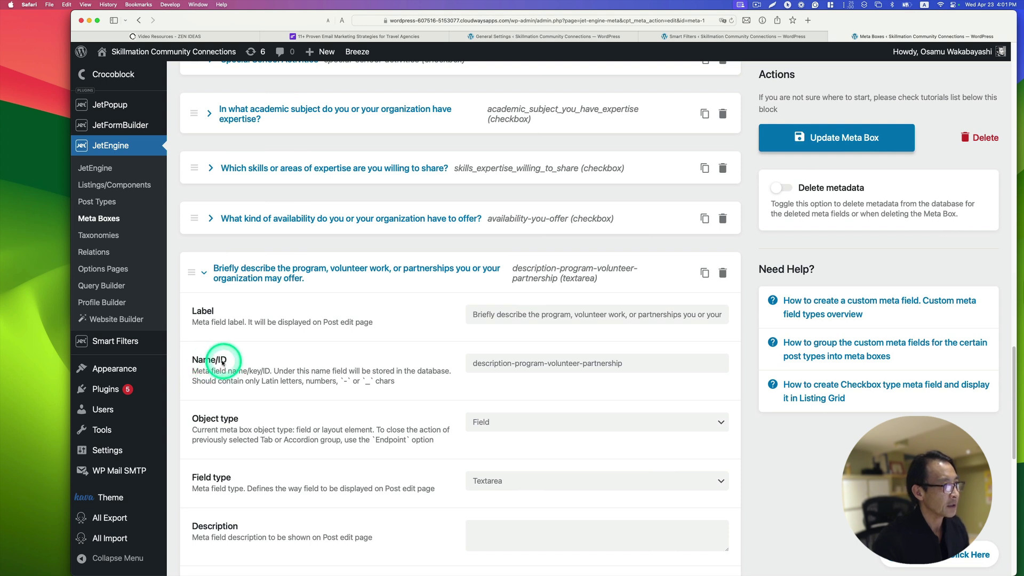
drag(640, 364, 464, 364)
right_click(531, 365)
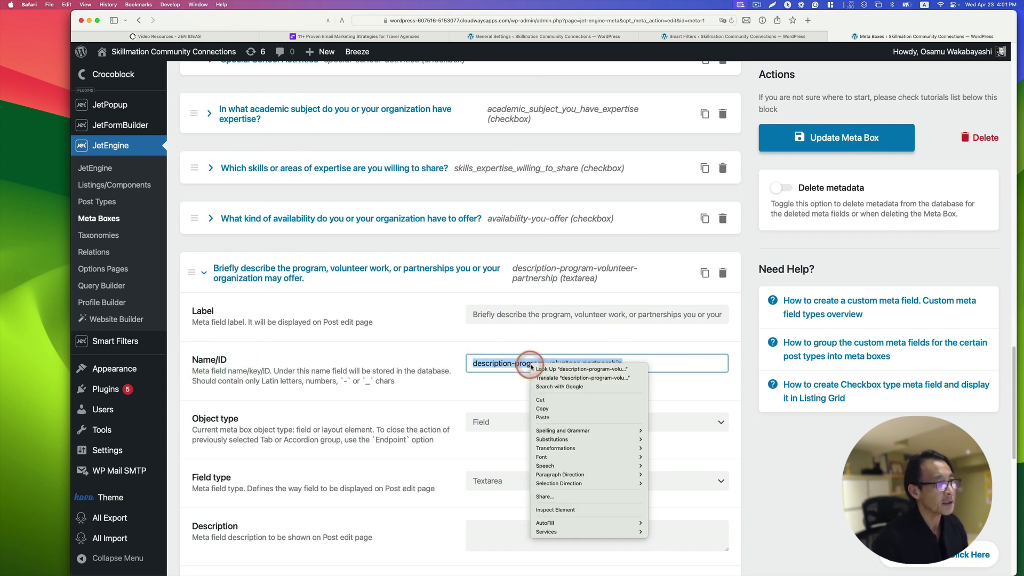
click(558, 409)
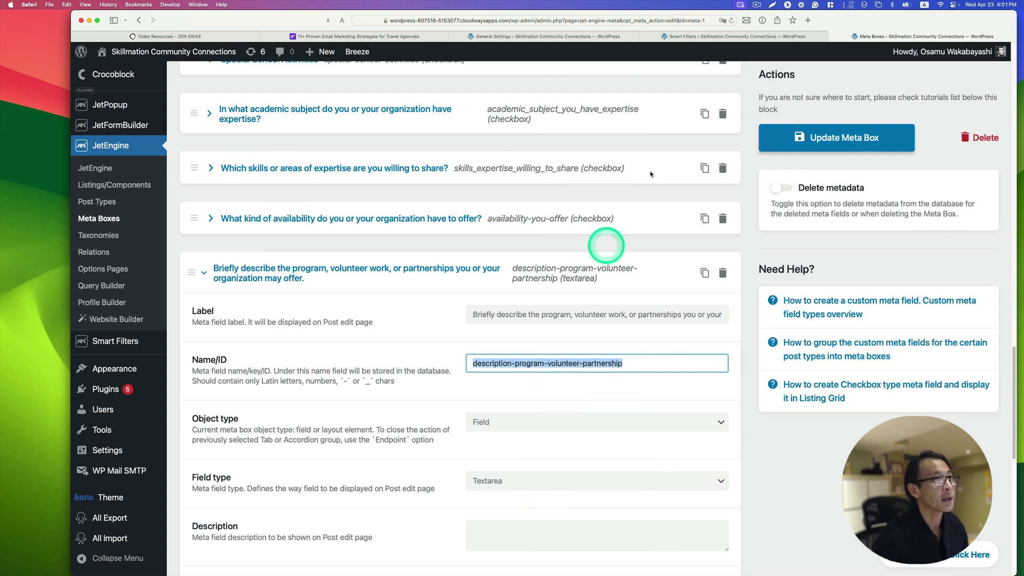
click(735, 39)
- Paste the copied description field key over the Query Variable's description entry
click(482, 389)
drag(468, 389, 625, 390)
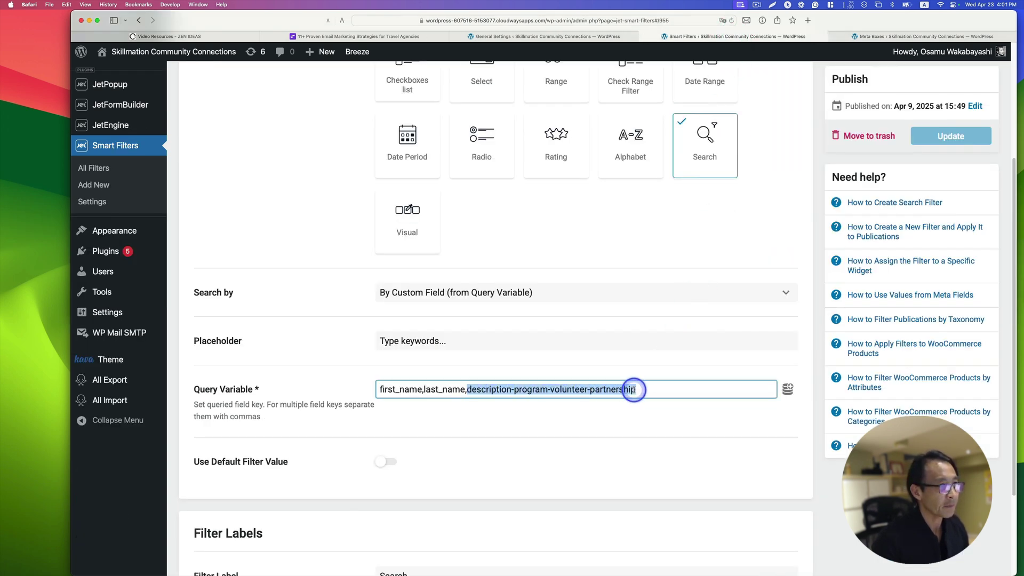
key(super+v)
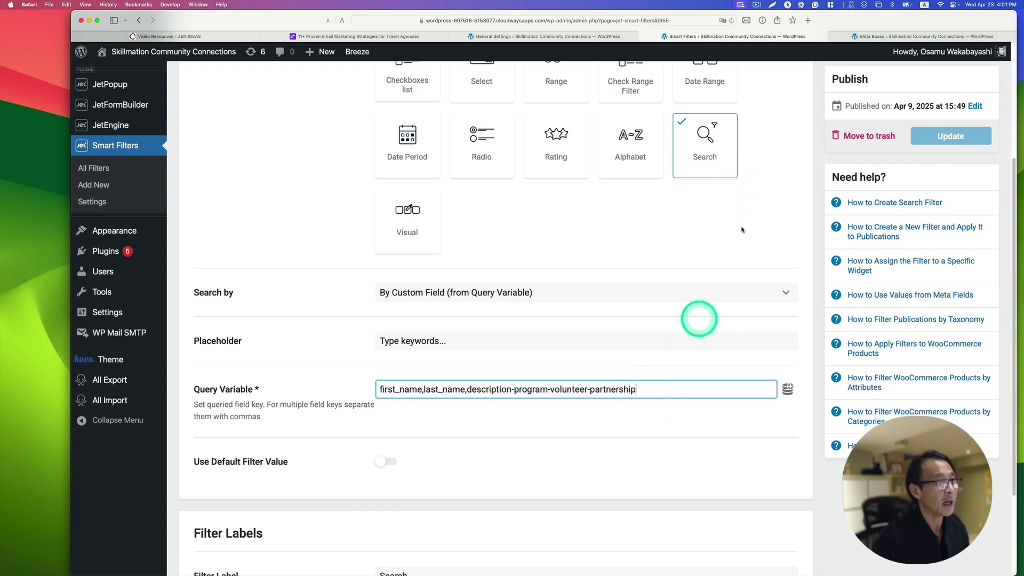
- Copy the hobbies_interests Name/ID from the Mentor meta box and update the Search filter
click(853, 35)
scroll(492, 384, down, 5)
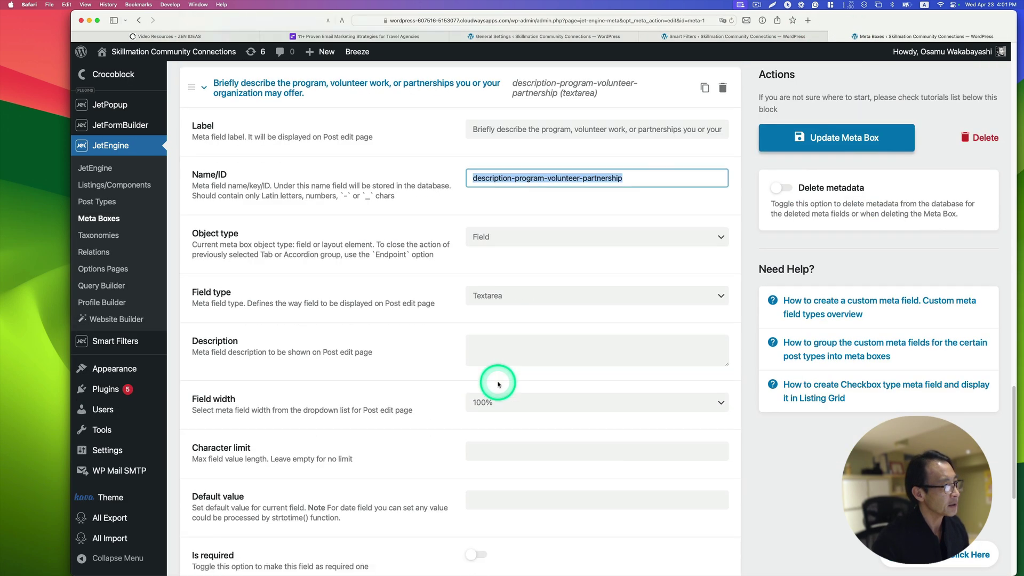
scroll(498, 384, down, 5)
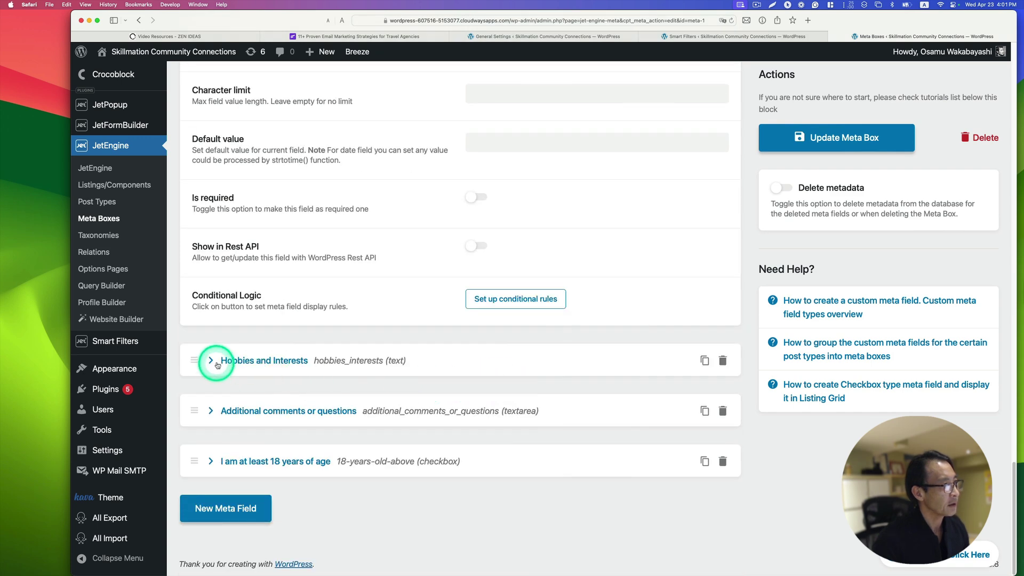
click(212, 360)
click(544, 446)
drag(544, 447, 453, 447)
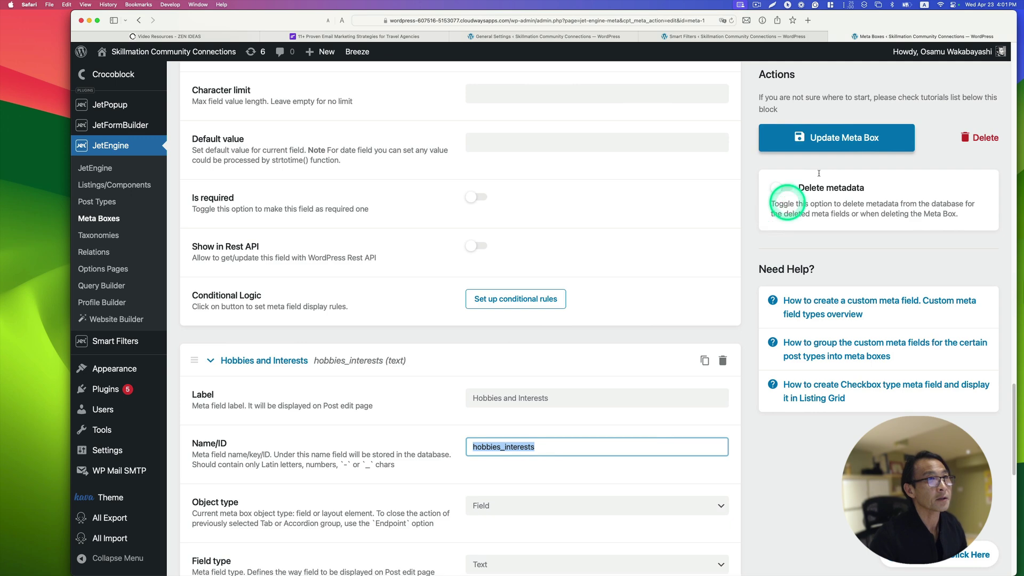
click(715, 36)
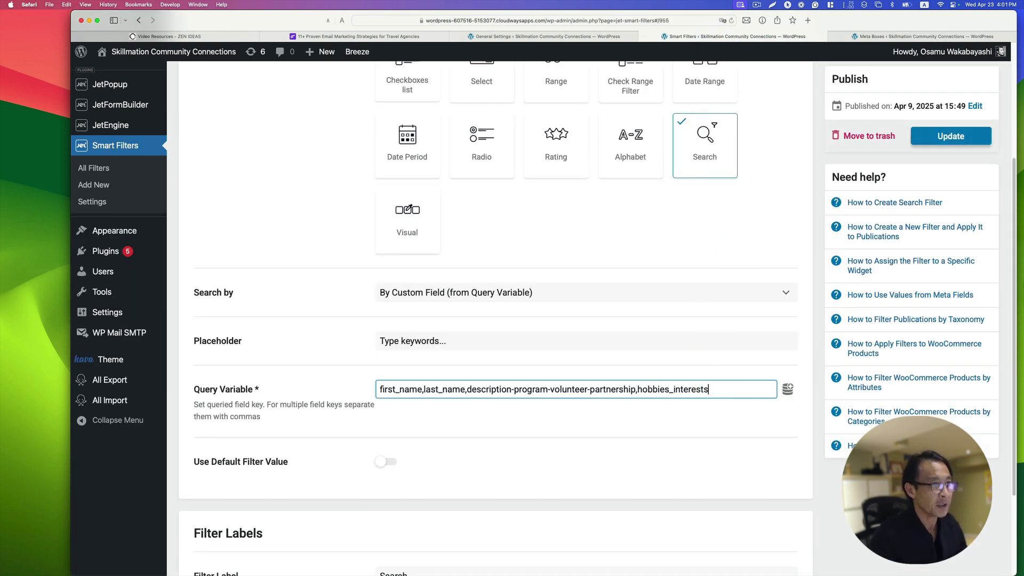
scroll(612, 437, down, 3)
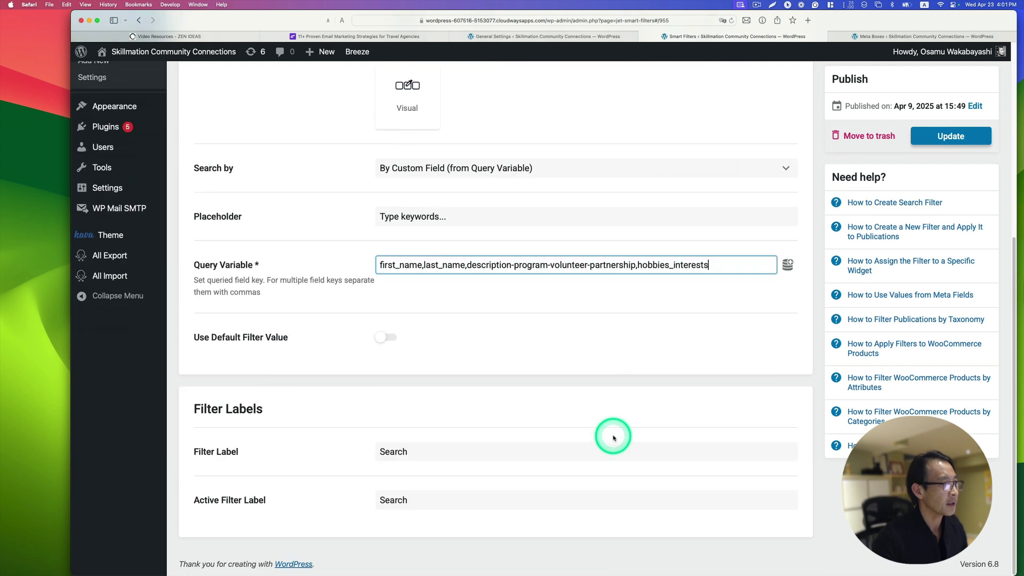
click(965, 136)
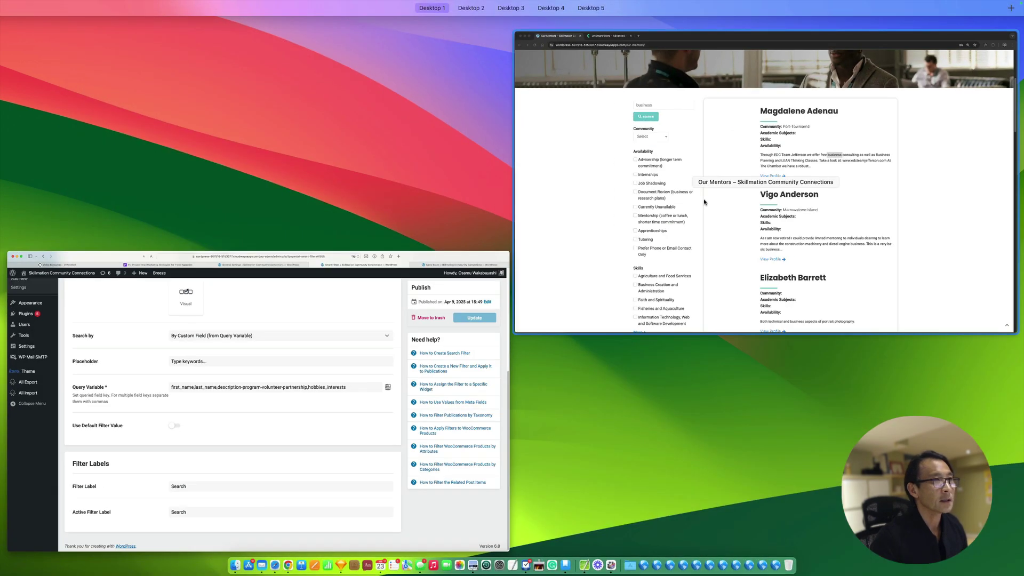
- Reload the mentor directory and search for 'fishing'
click(729, 183)
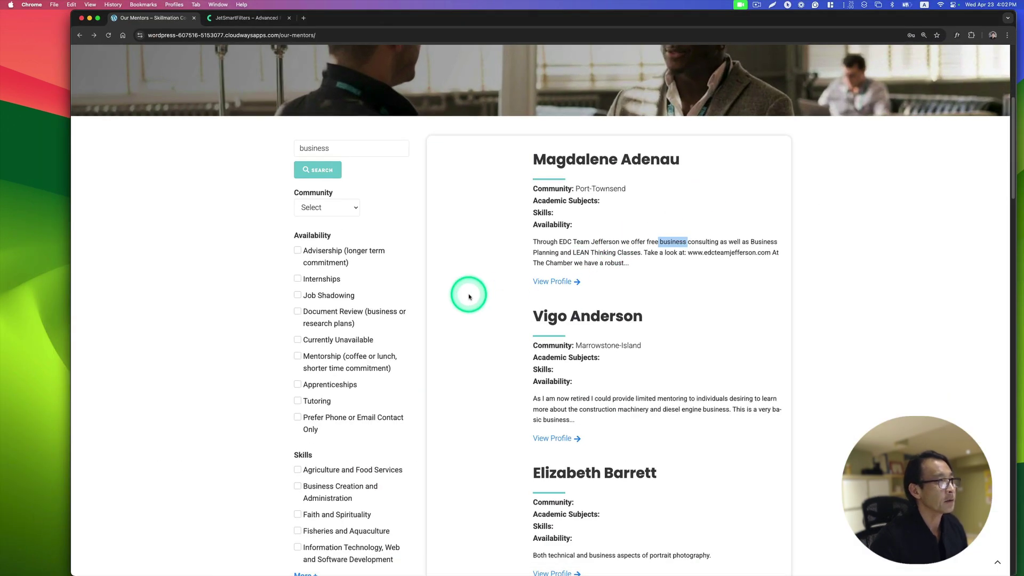
click(108, 36)
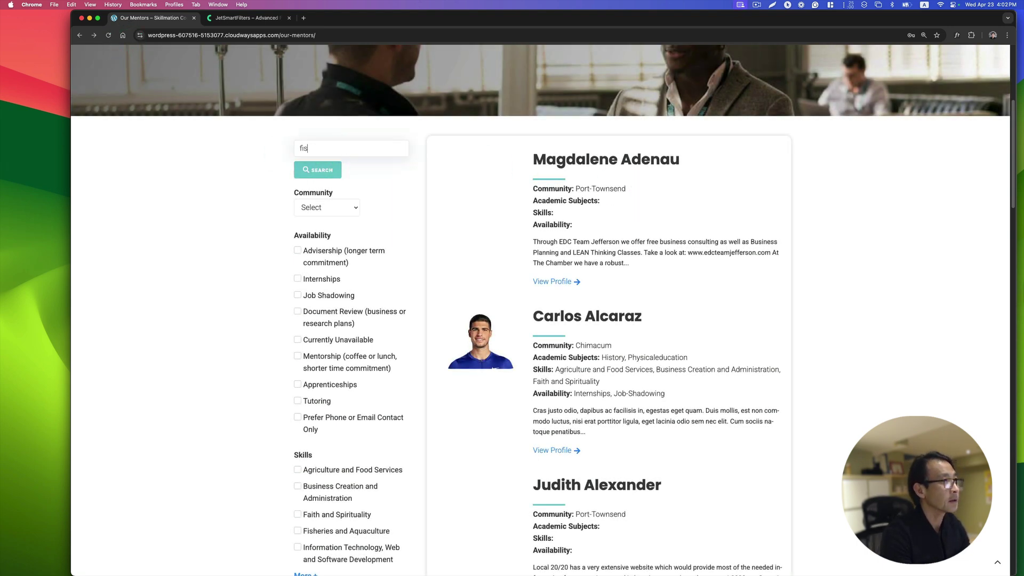
click(334, 170)
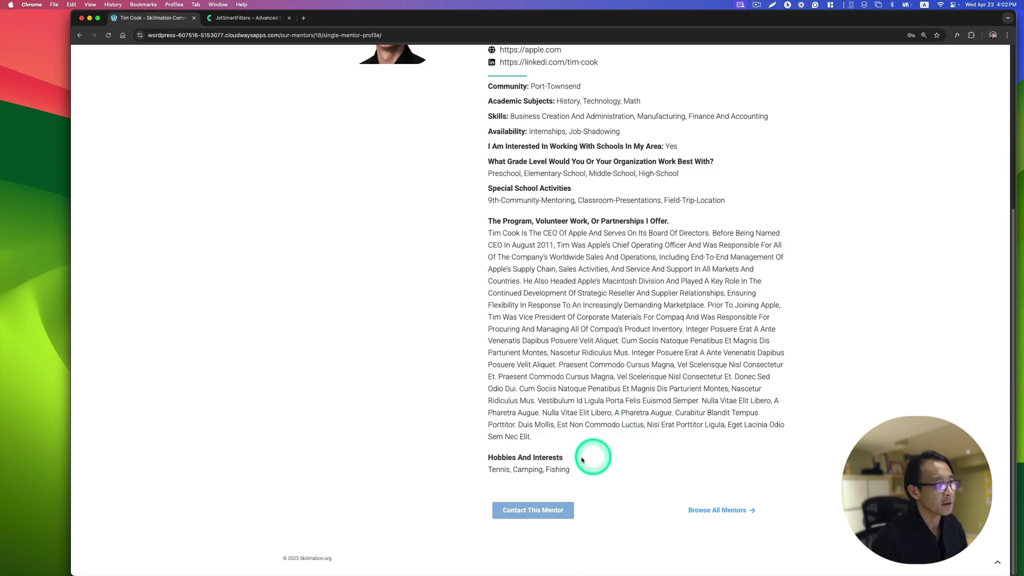
- Search for 'tennis' and open the last matching mentor's profile
scroll(560, 469, up, 10)
click(80, 37)
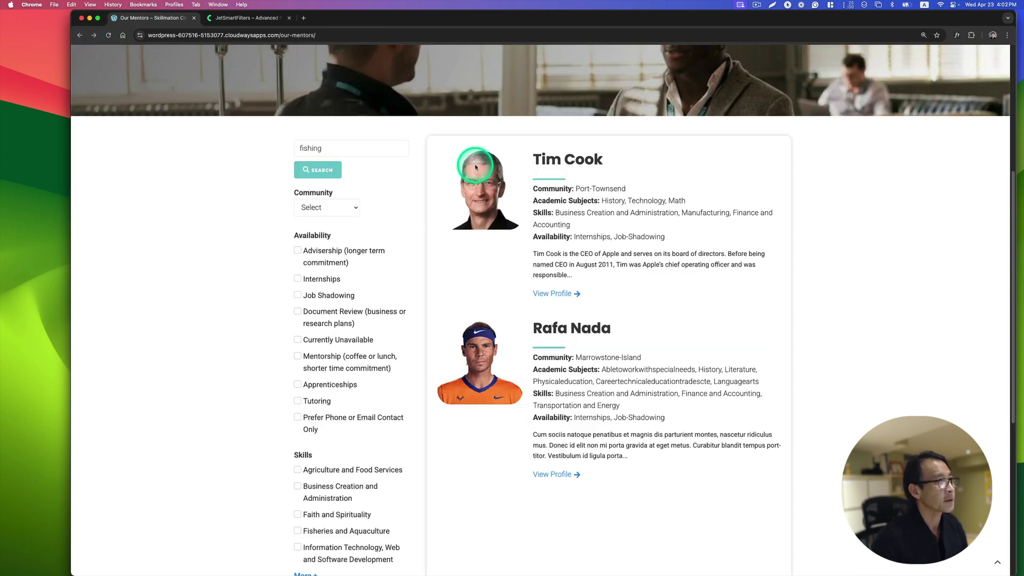
double_click(334, 148)
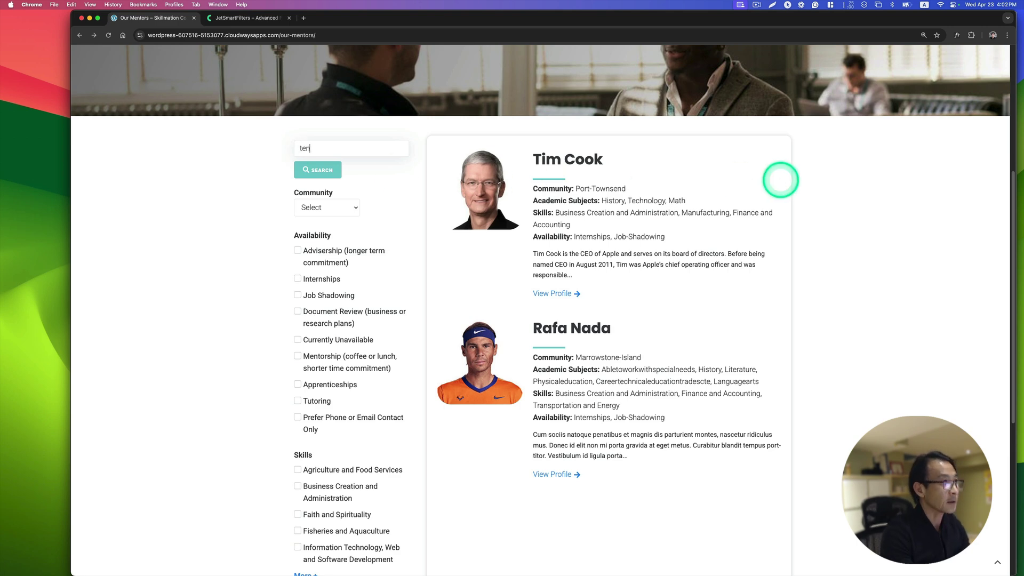
click(320, 170)
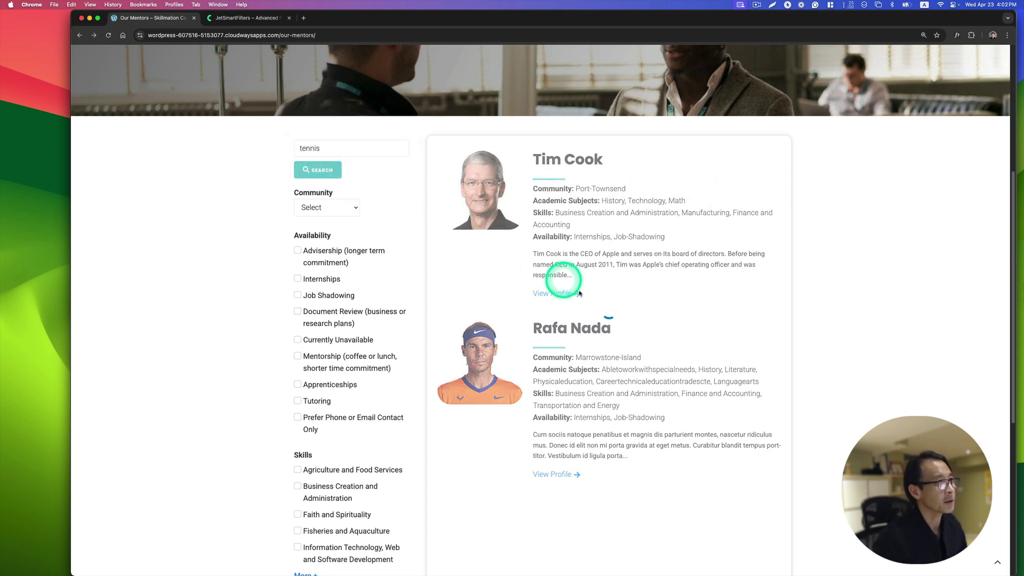
scroll(612, 320, down, 5)
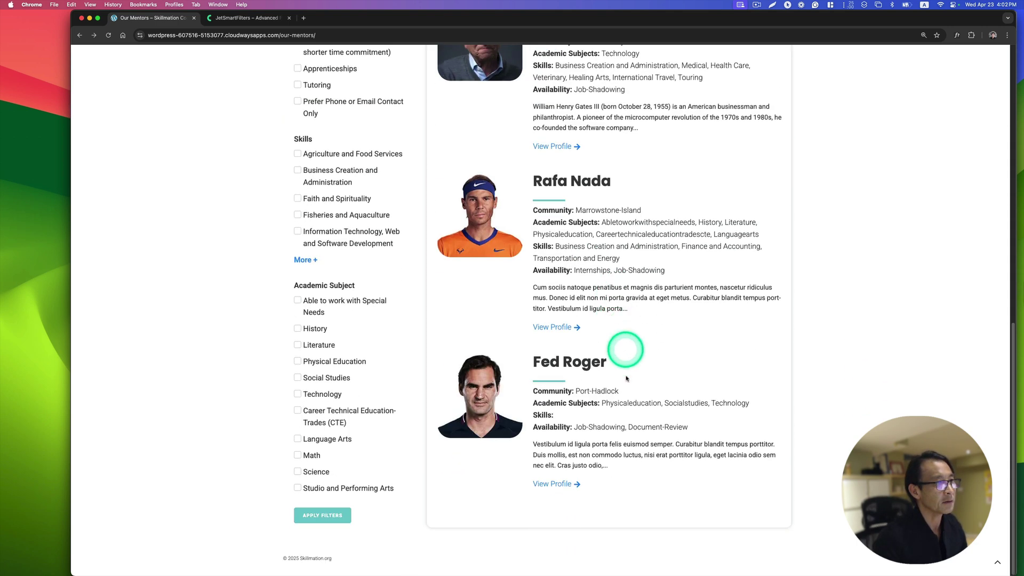
click(561, 490)
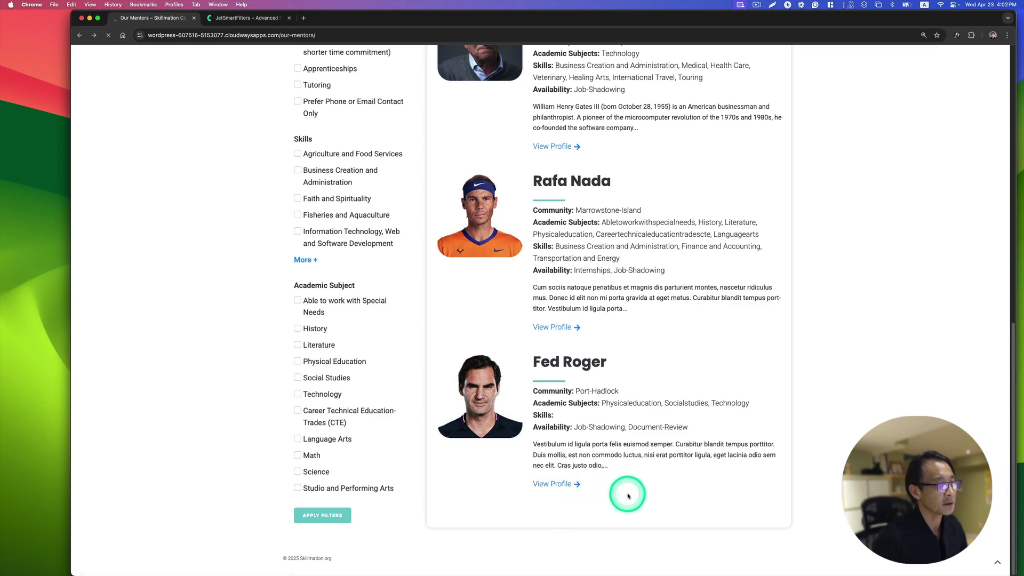
scroll(602, 488, down, 4)
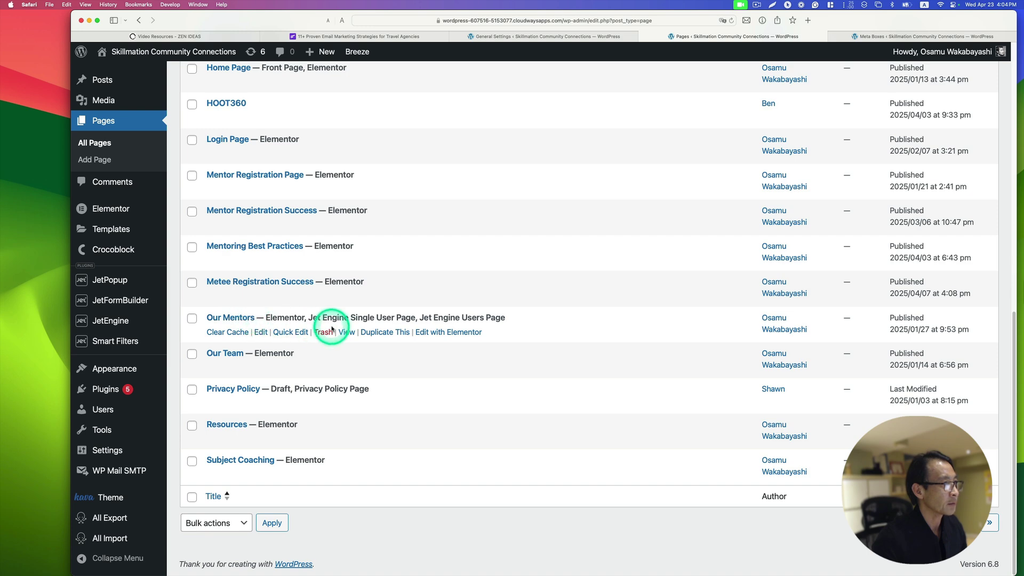
- Open the Our Mentors page with 'Edit with Elementor'
click(455, 332)
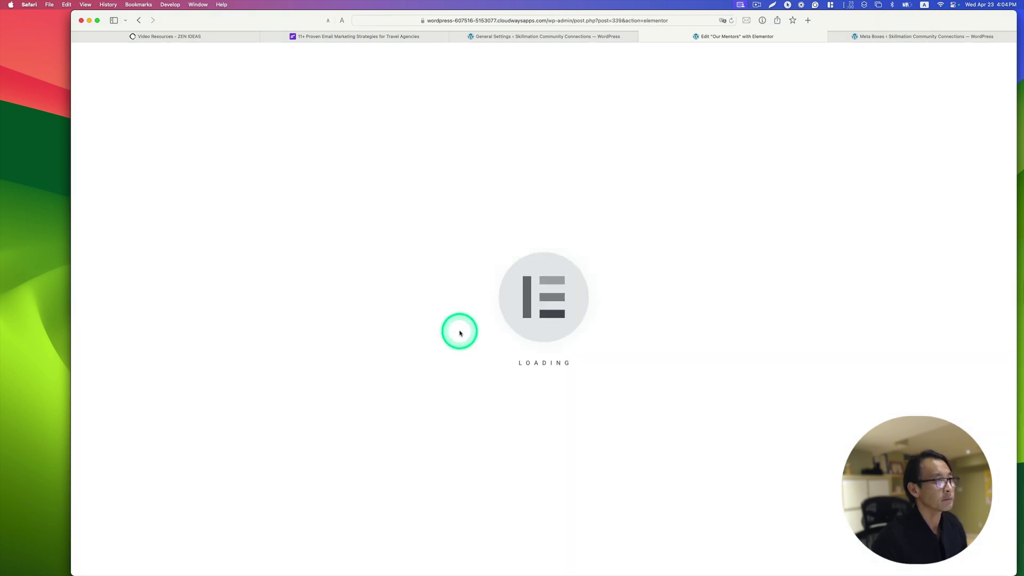
- Widen the page preview and check the existing search filter widget's settings
scroll(518, 317, down, 6)
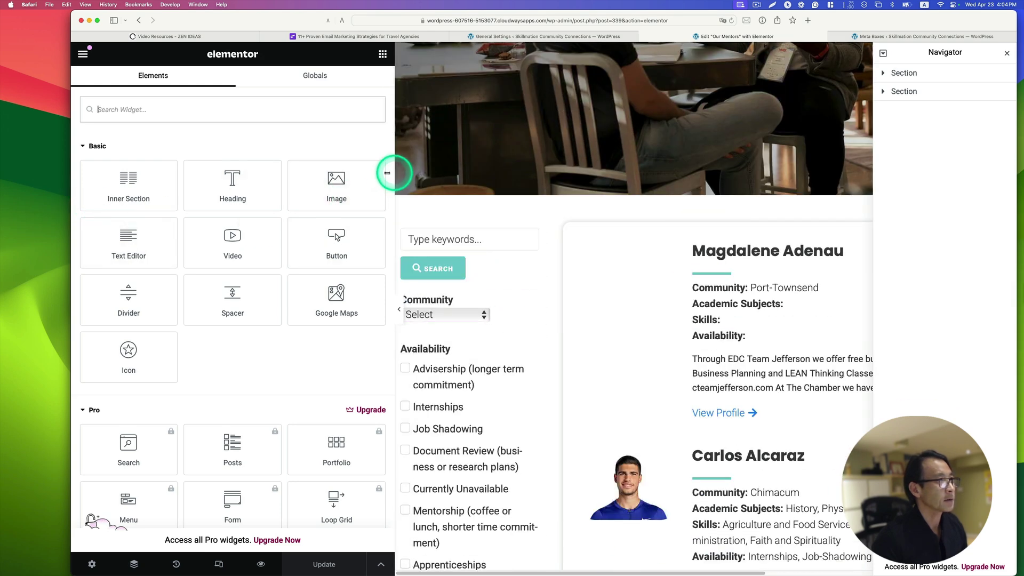
drag(394, 174, 308, 174)
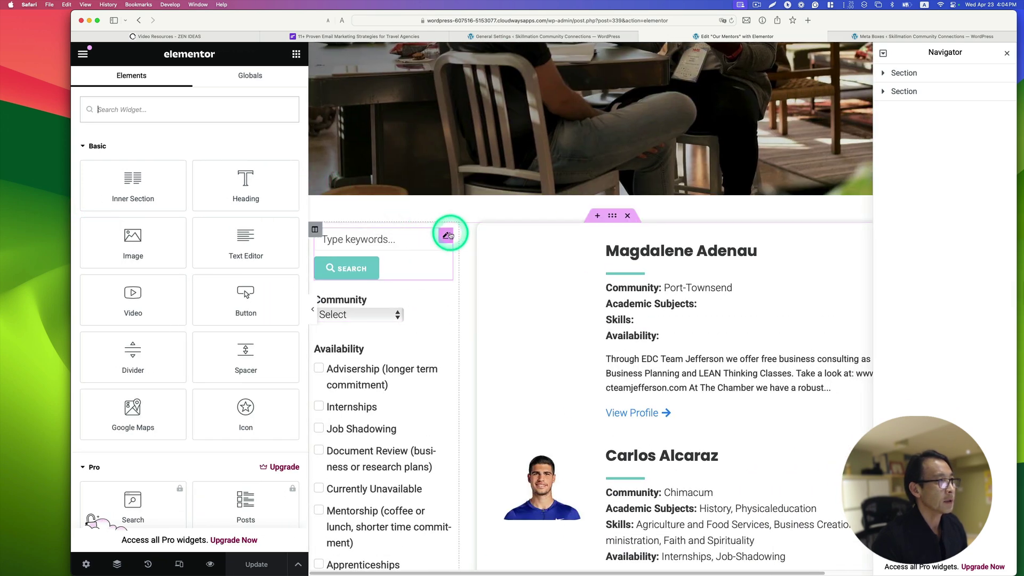
click(446, 235)
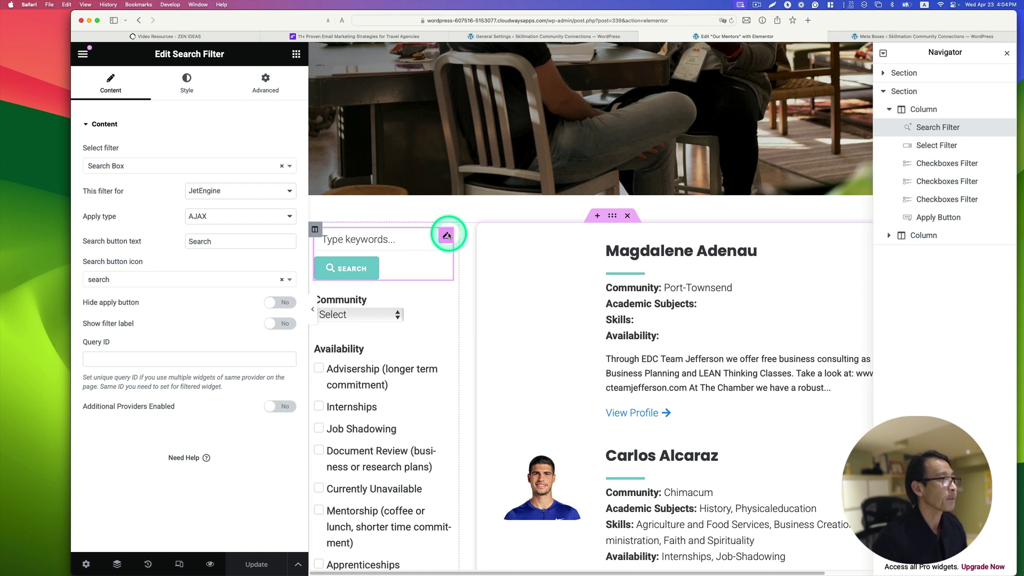
- Find the Search Filter widget by name and drag it onto the search form
click(296, 55)
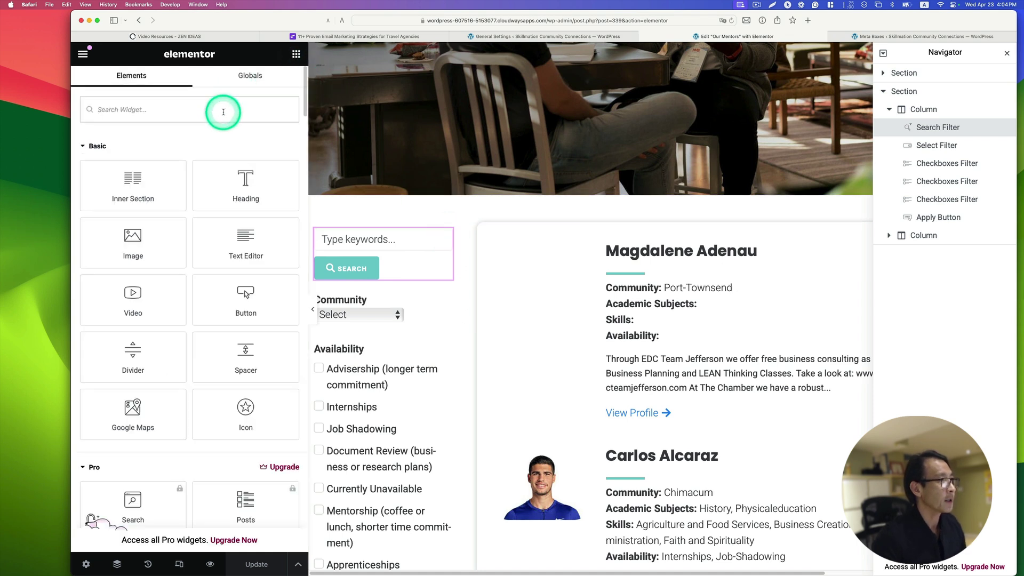
click(242, 108)
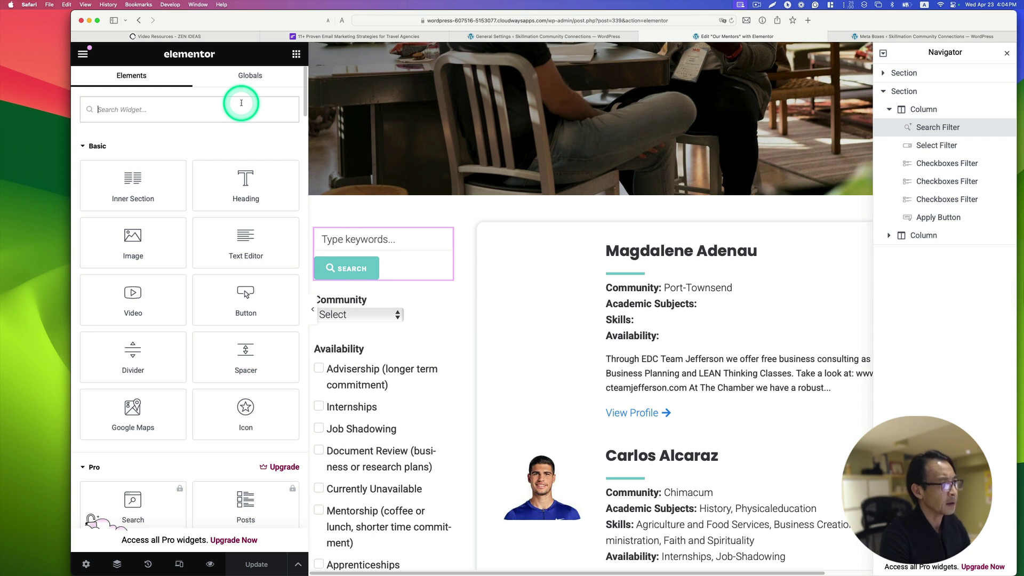
text(searh)
key(BackSpace)
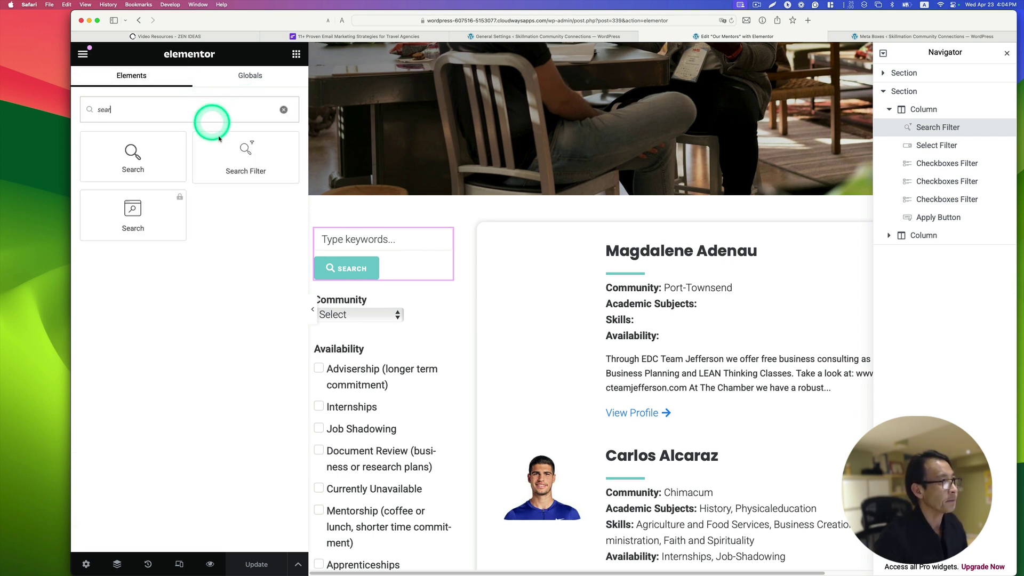
drag(245, 160, 430, 247)
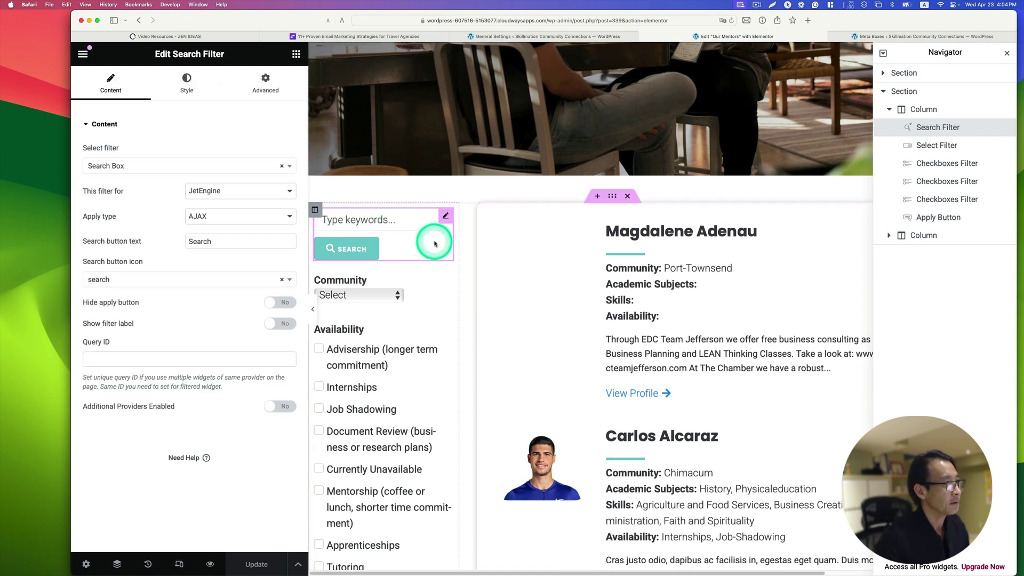